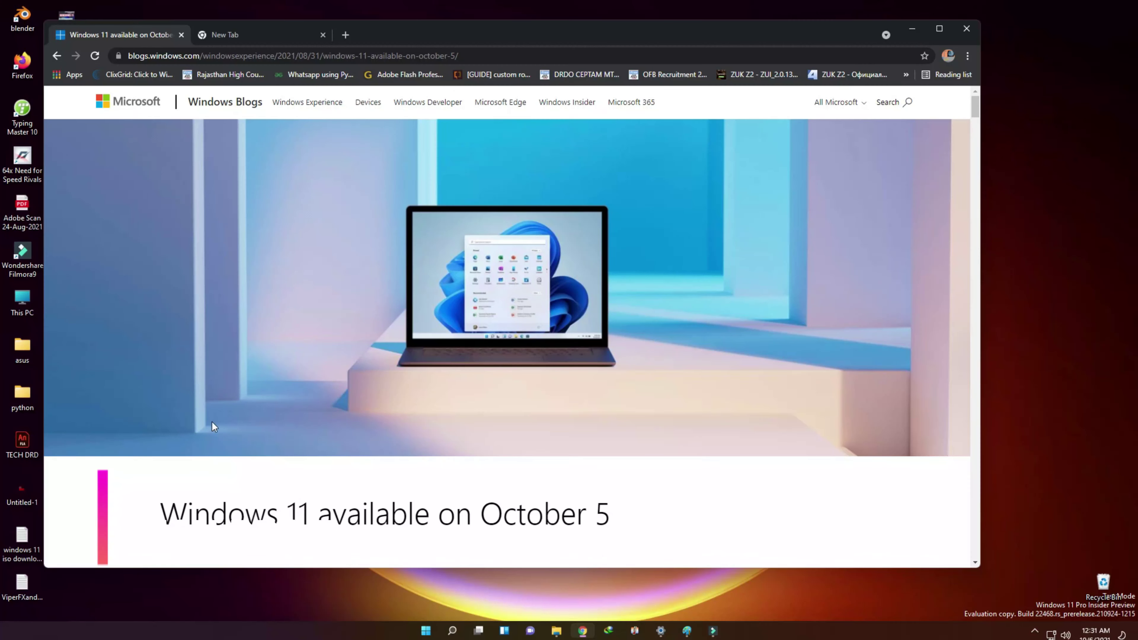
# Run the PC Health Check Windows 11 test and list every requirement result.
pyautogui.scroll(-20, 218, 468)
pyautogui.scroll(-5, 395, 379)
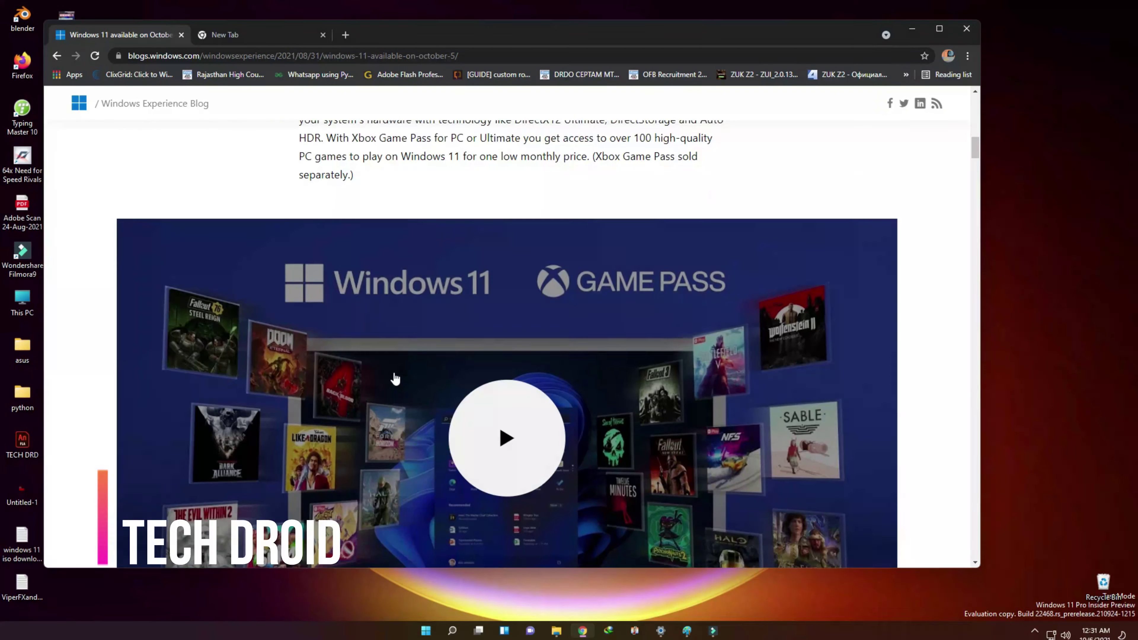
pyautogui.scroll(-8, 395, 379)
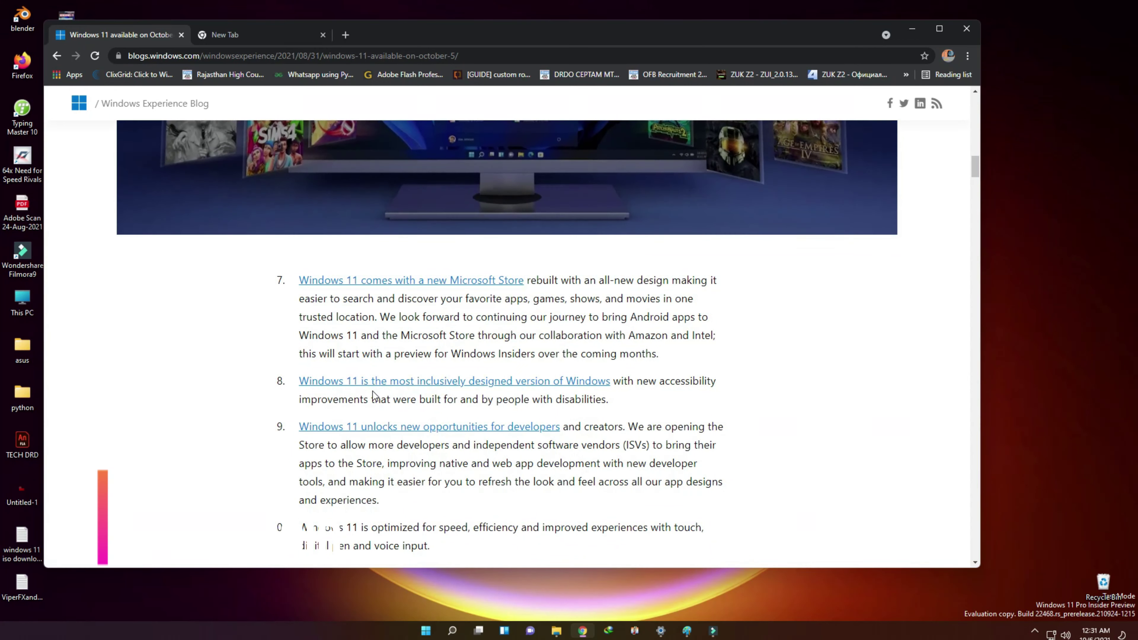
pyautogui.scroll(-18, 374, 394)
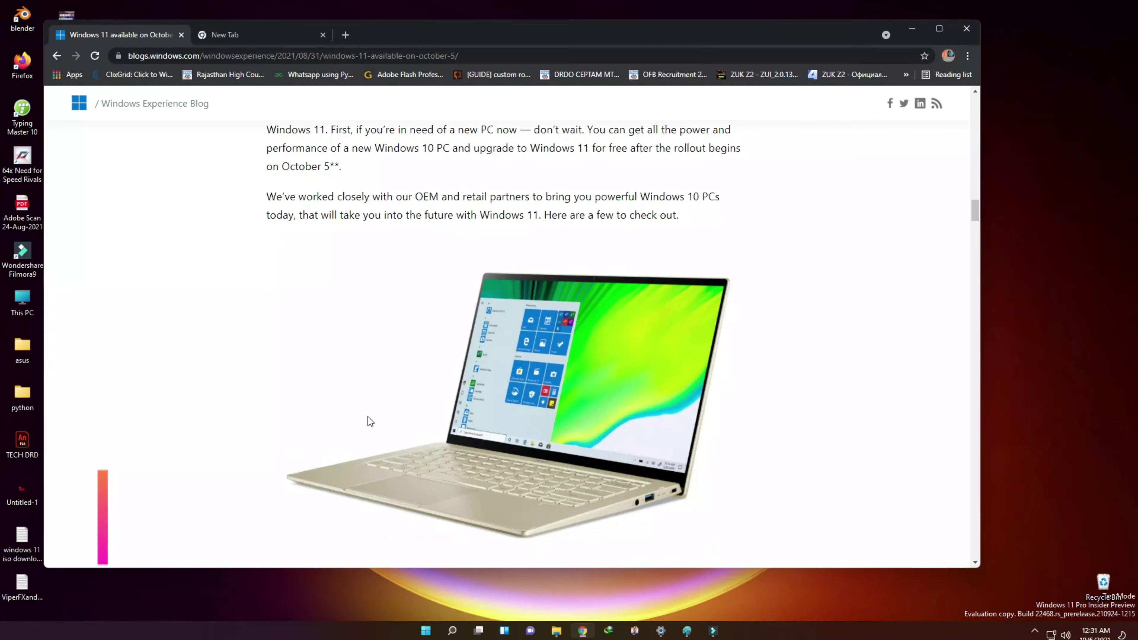
pyautogui.scroll(-15, 368, 420)
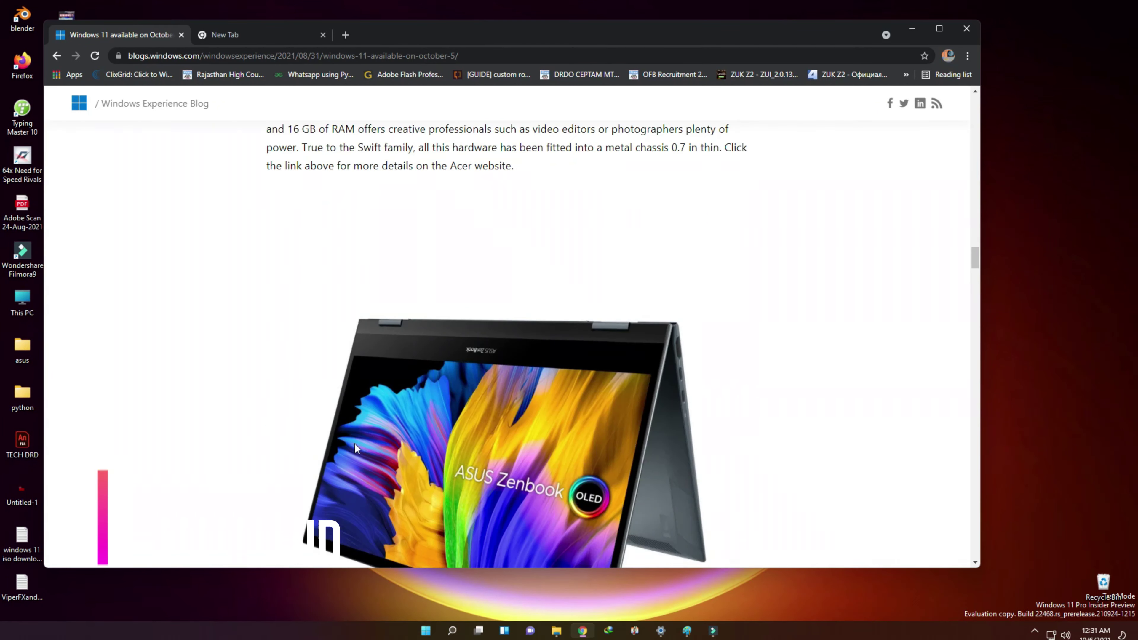
pyautogui.scroll(-15, 354, 449)
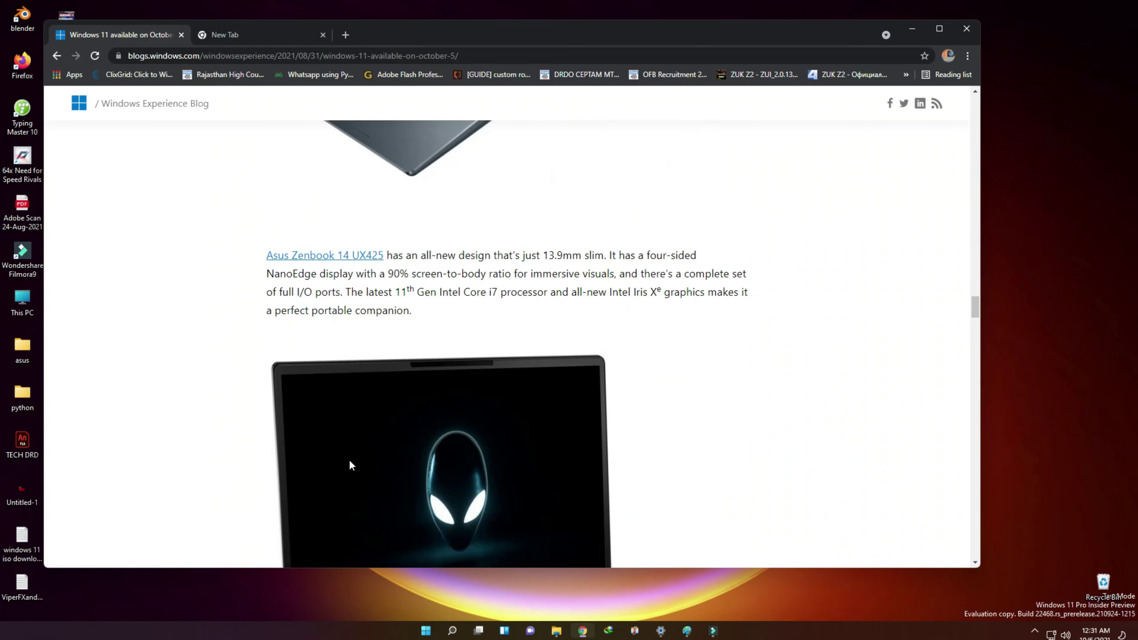
pyautogui.scroll(-15, 349, 464)
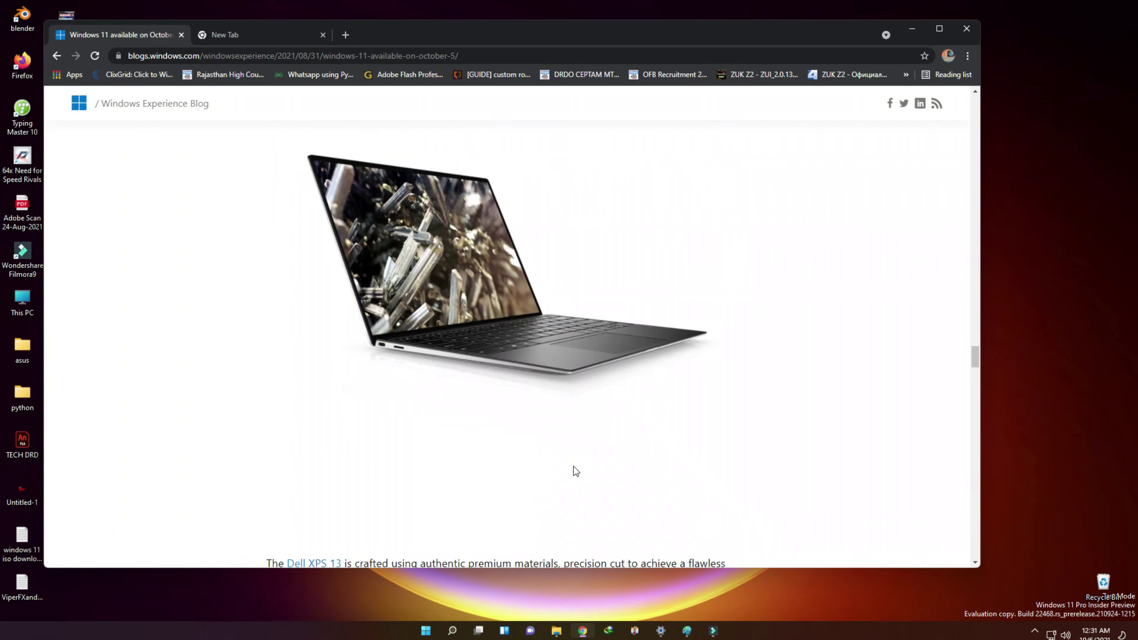
pyautogui.scroll(-15, 576, 471)
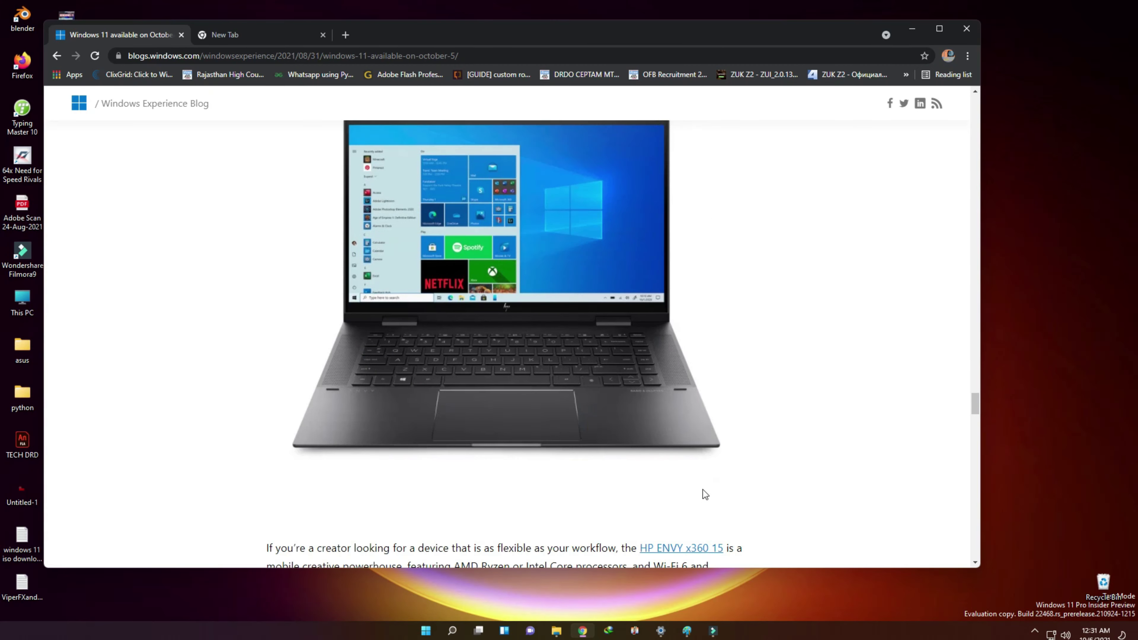
pyautogui.scroll(-15, 792, 506)
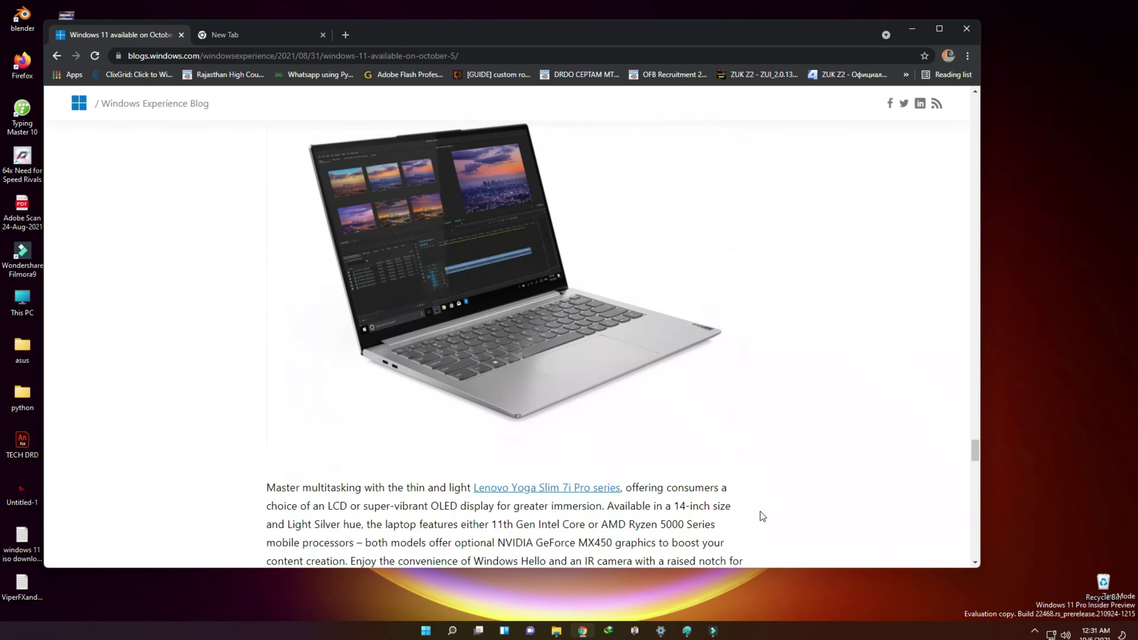
pyautogui.scroll(-15, 762, 516)
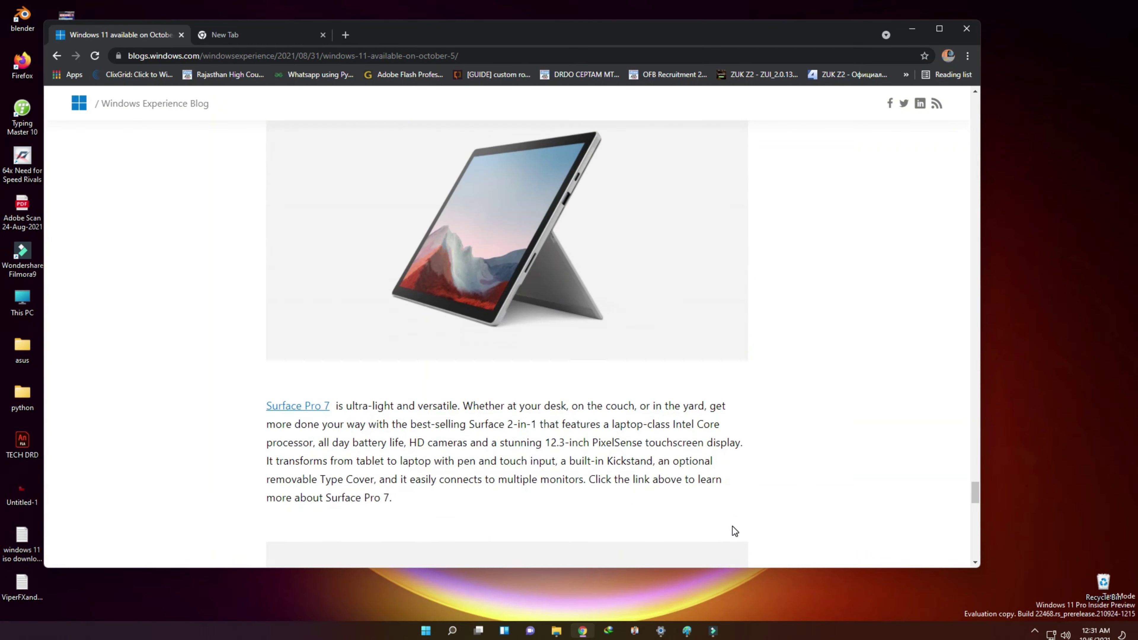
pyautogui.scroll(-15, 735, 531)
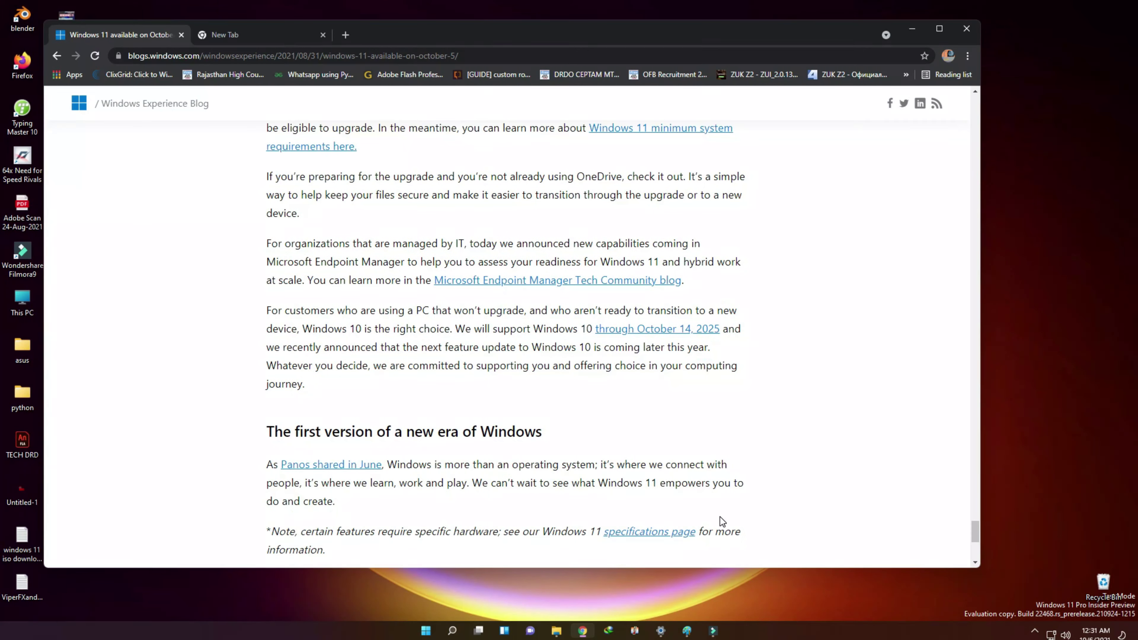
pyautogui.scroll(-3, 719, 517)
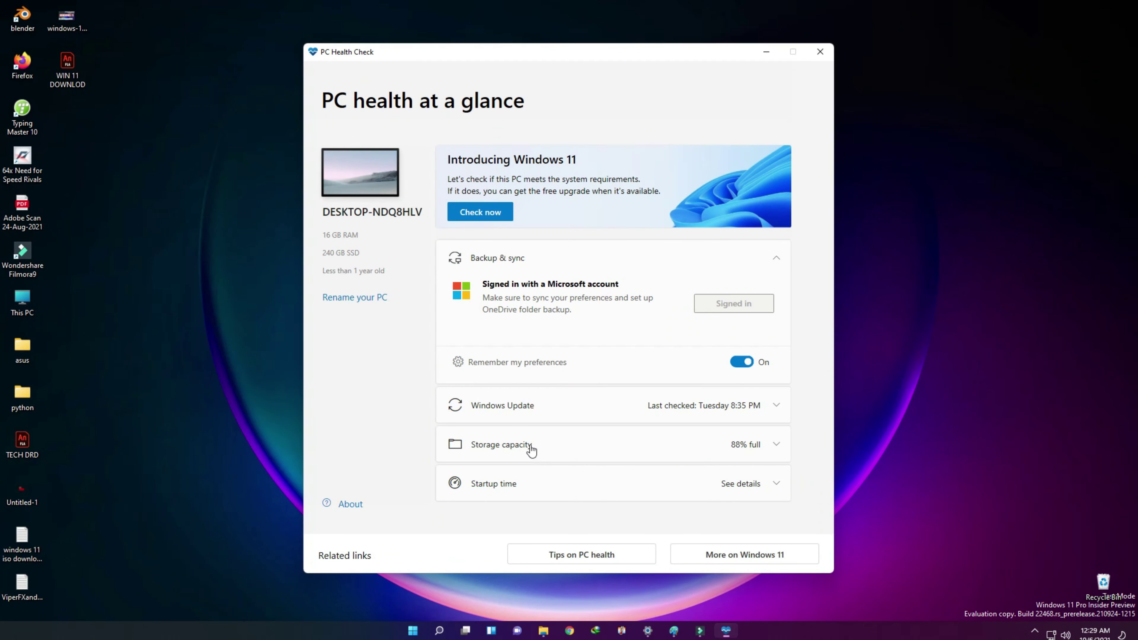
pyautogui.click(482, 211)
pyautogui.click(509, 381)
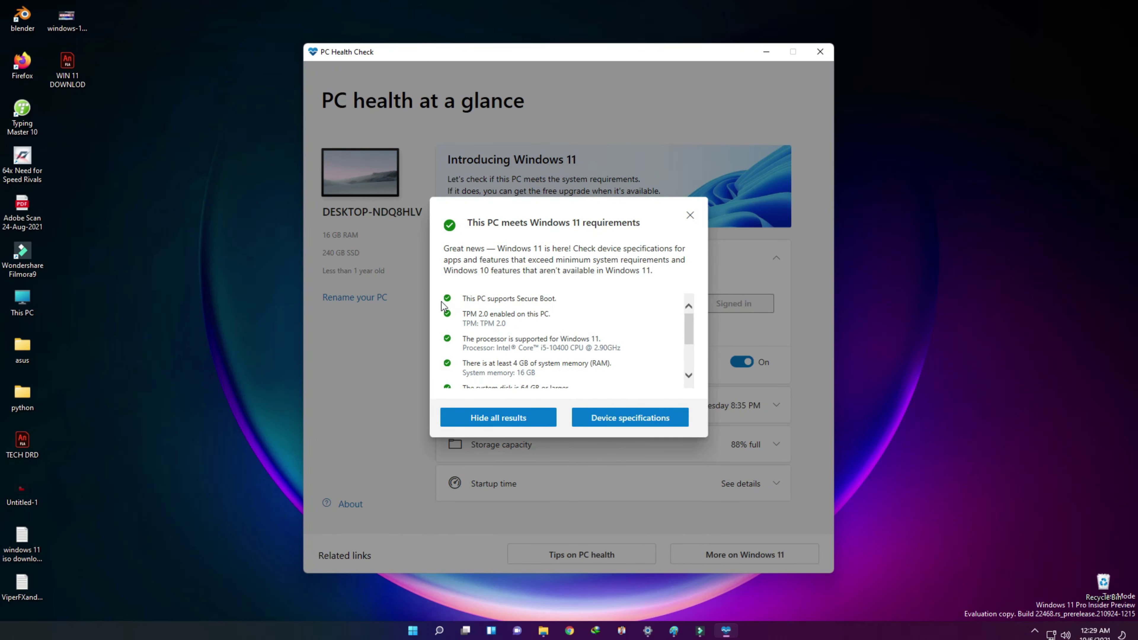
# Highlight the Secure Boot and TPM 2.0 results in the list.
pyautogui.moveTo(466, 298); pyautogui.dragTo(587, 301)
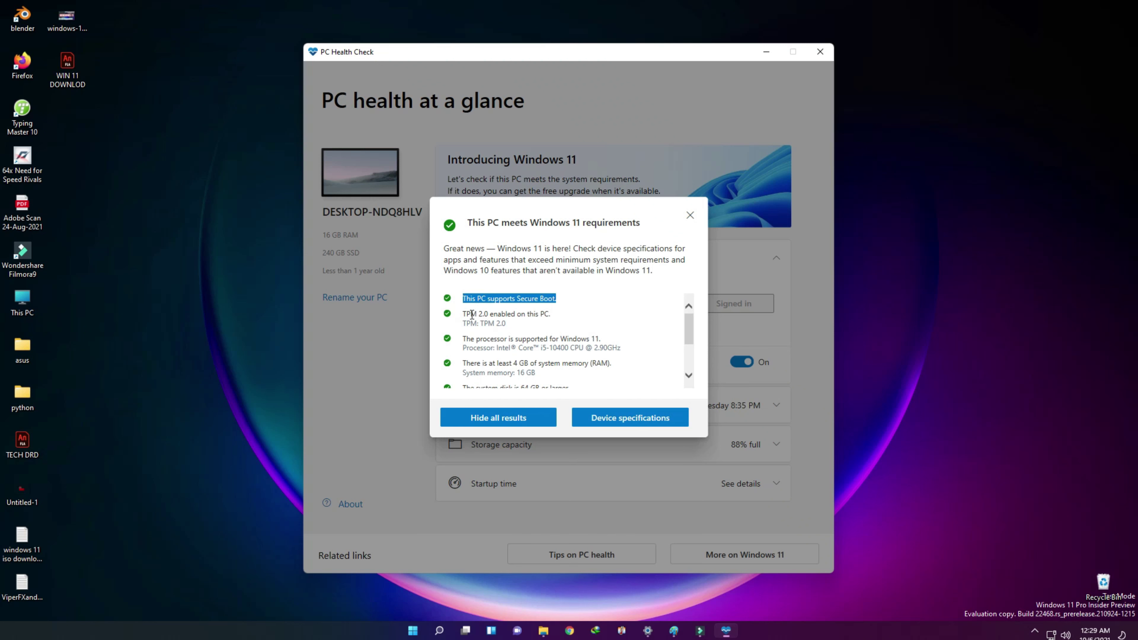
pyautogui.moveTo(465, 316); pyautogui.dragTo(566, 326)
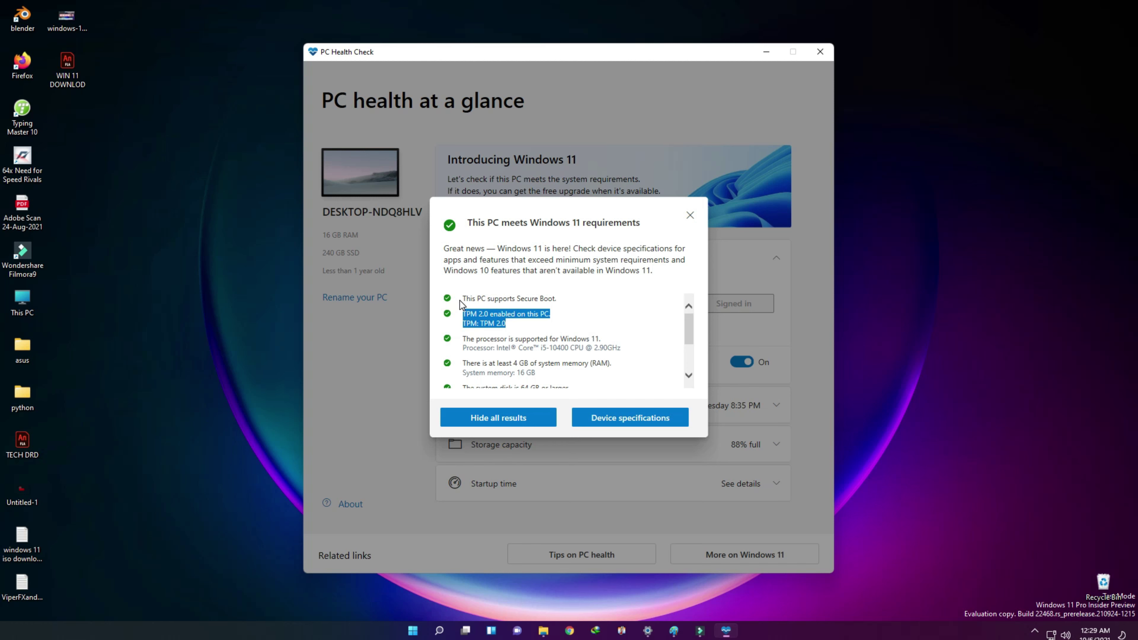
pyautogui.moveTo(459, 299); pyautogui.dragTo(584, 330)
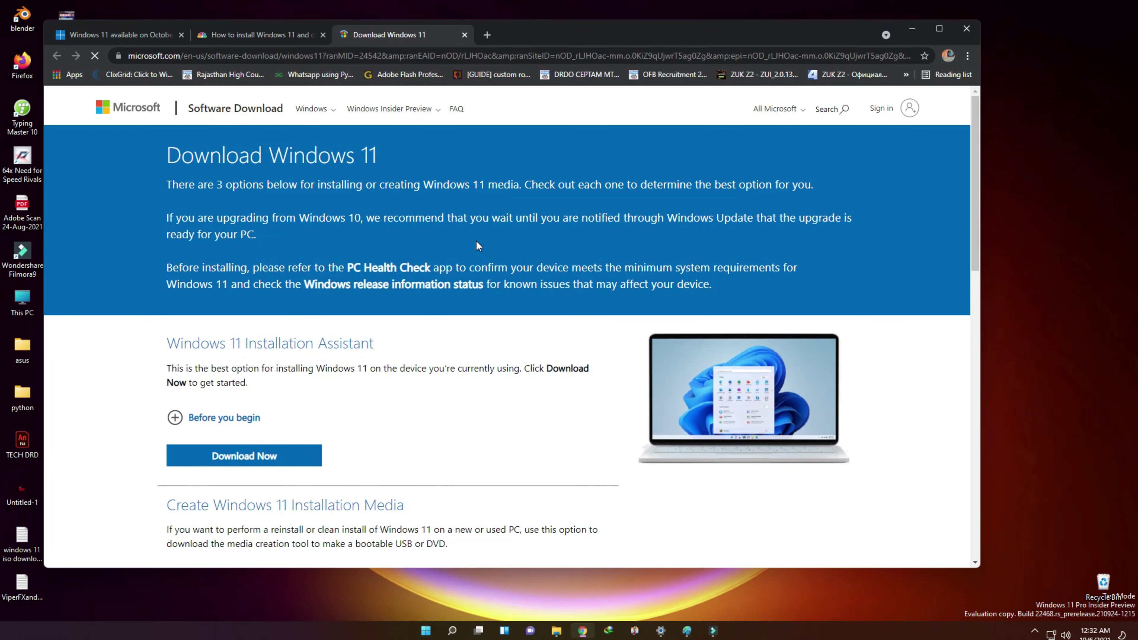
pyautogui.scroll(-1, 473, 243)
pyautogui.scroll(-1, 473, 243)
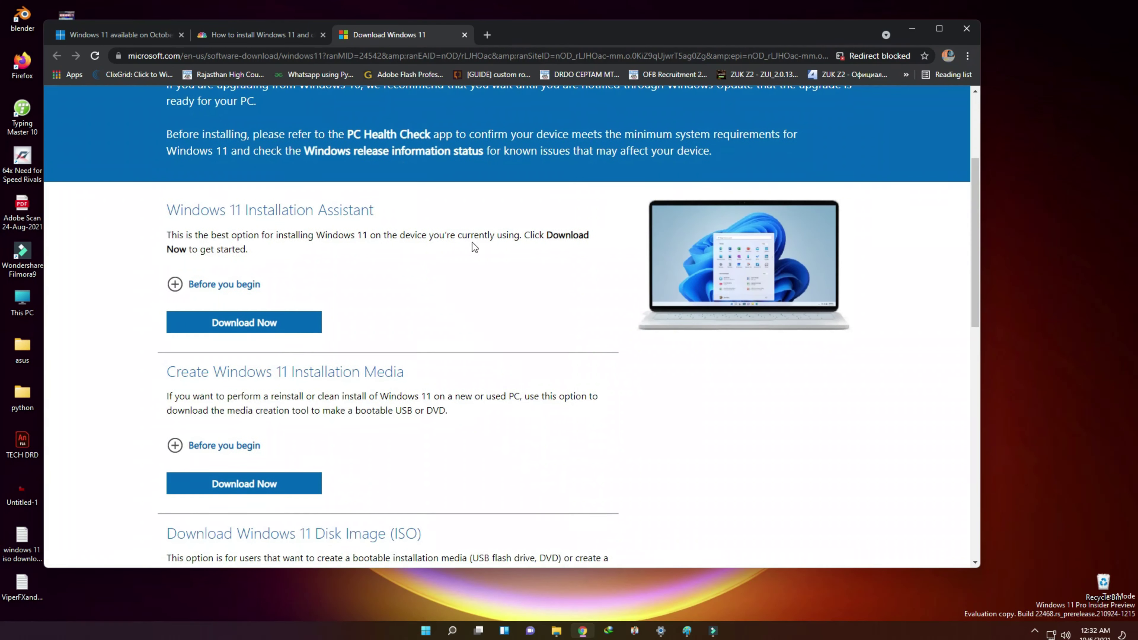
pyautogui.scroll(-2, 472, 243)
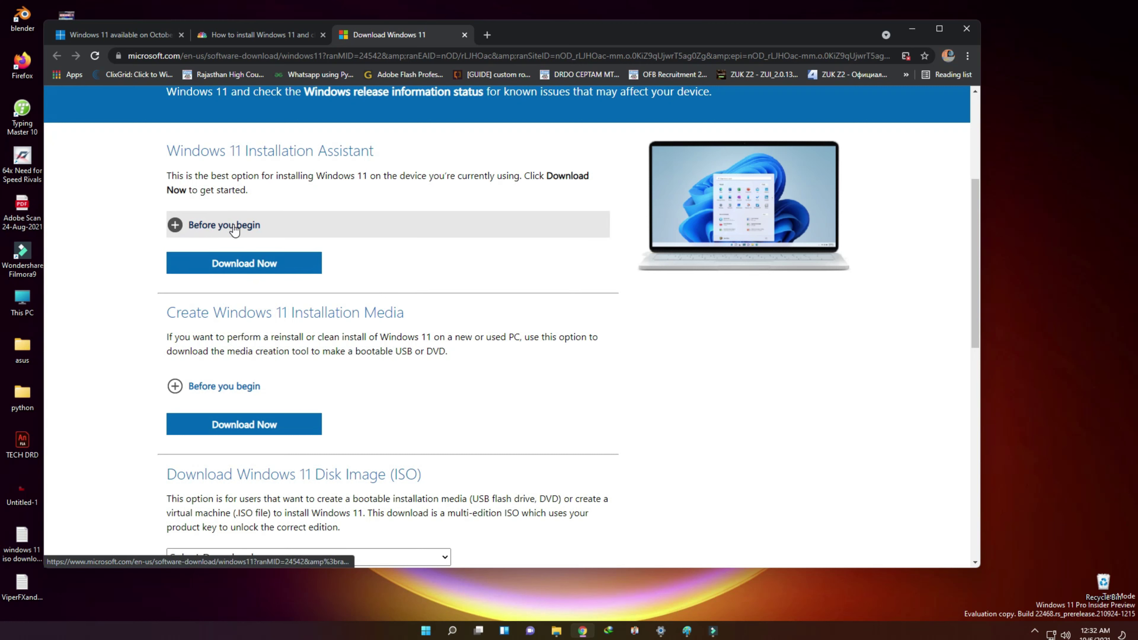
pyautogui.moveTo(161, 151); pyautogui.dragTo(411, 146)
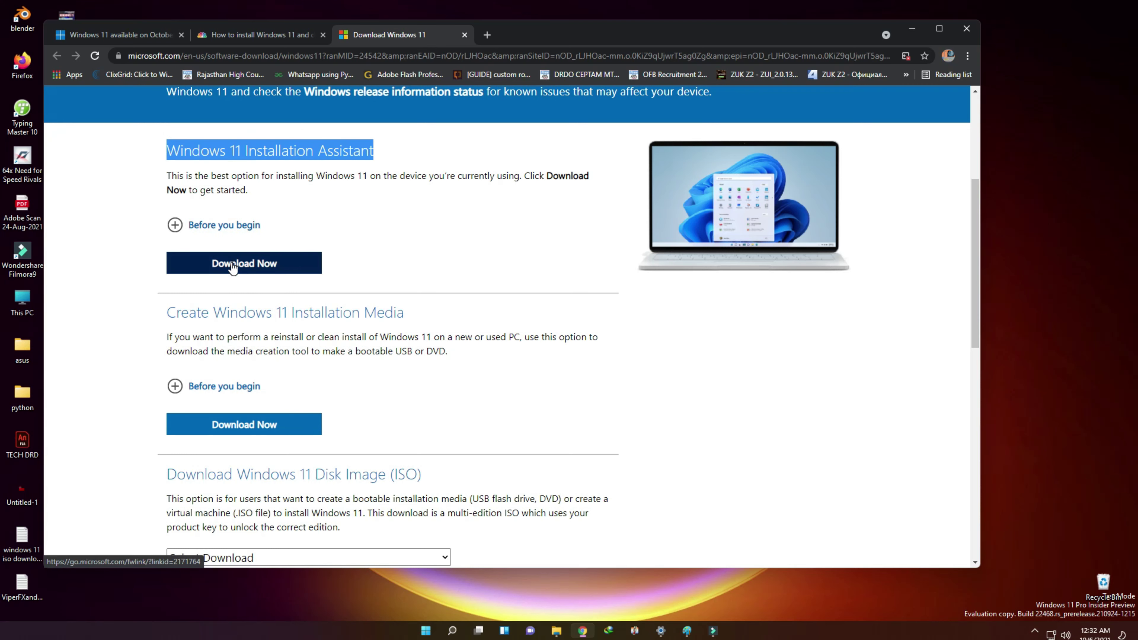
pyautogui.scroll(-1, 229, 266)
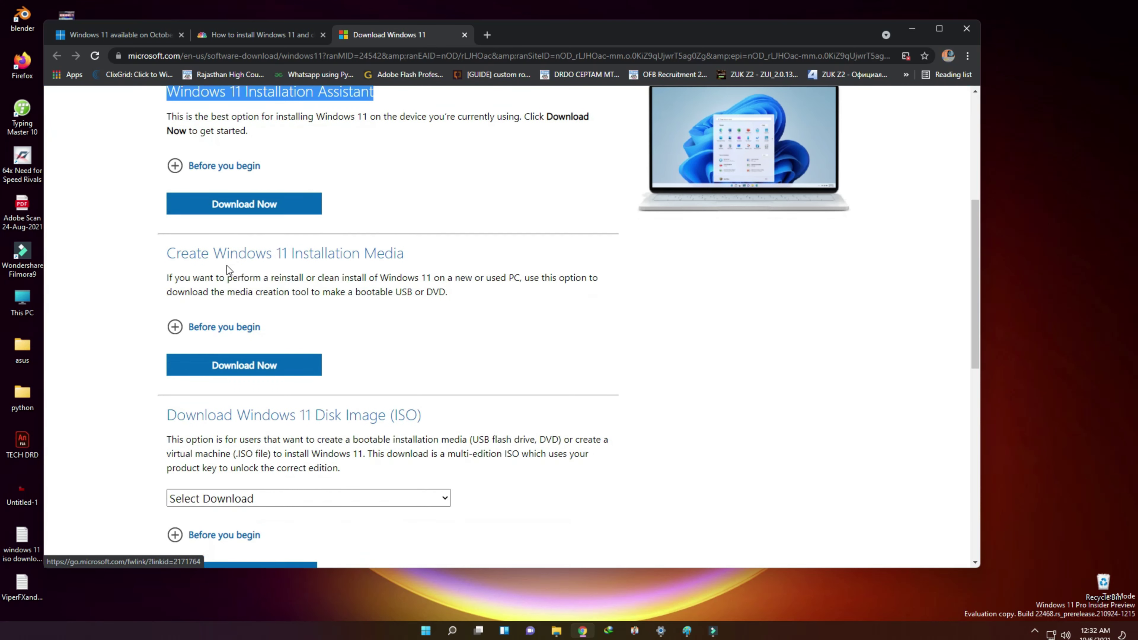
pyautogui.click(166, 253)
pyautogui.moveTo(168, 252); pyautogui.dragTo(424, 260)
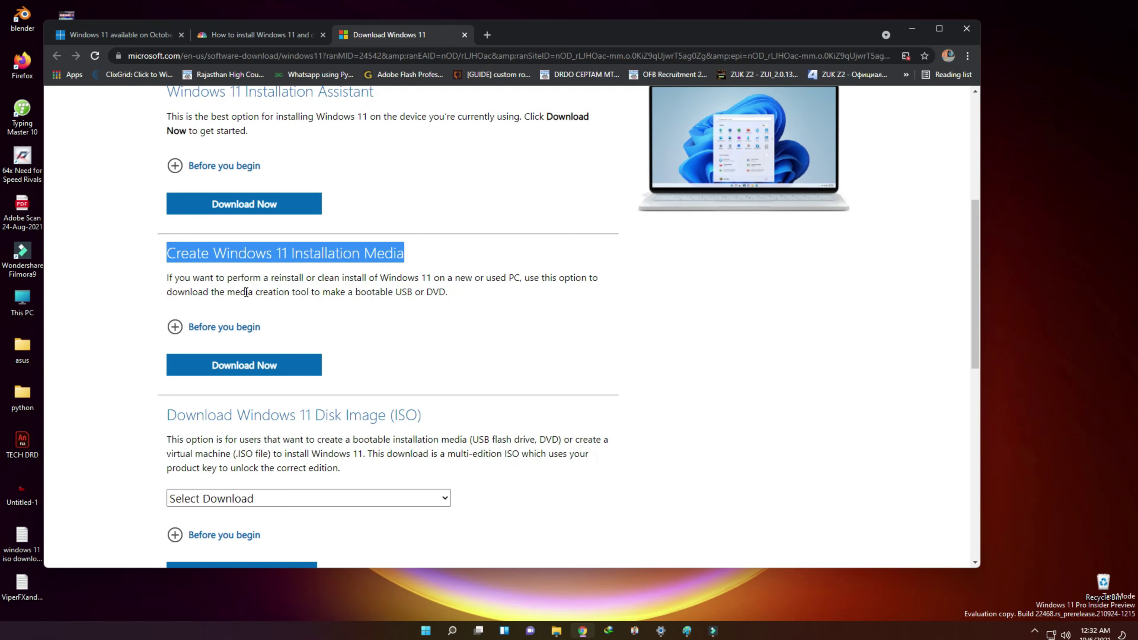
pyautogui.scroll(-1, 246, 292)
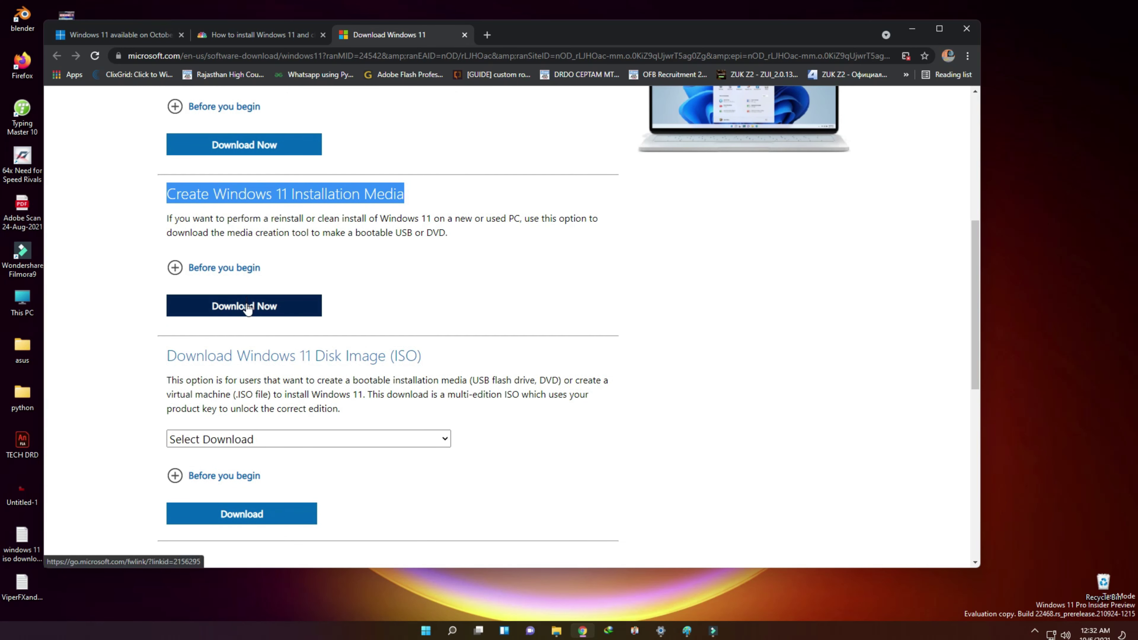
pyautogui.scroll(-2, 247, 310)
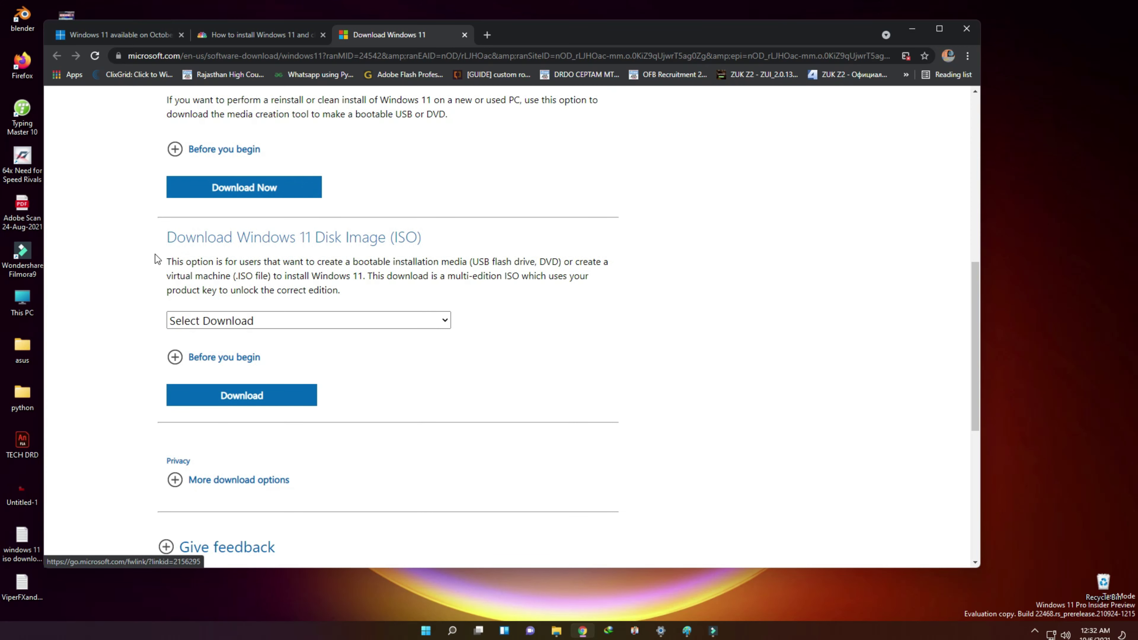
pyautogui.moveTo(155, 235); pyautogui.dragTo(441, 238)
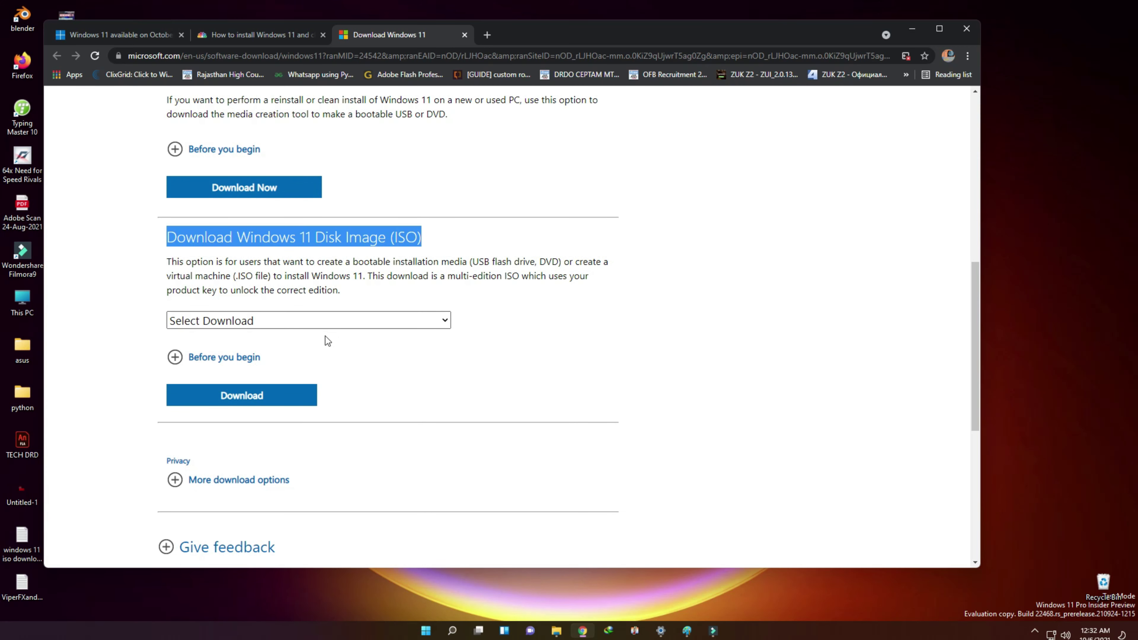
# Choose Windows 11 as the ISO edition and request its download.
pyautogui.click(375, 321)
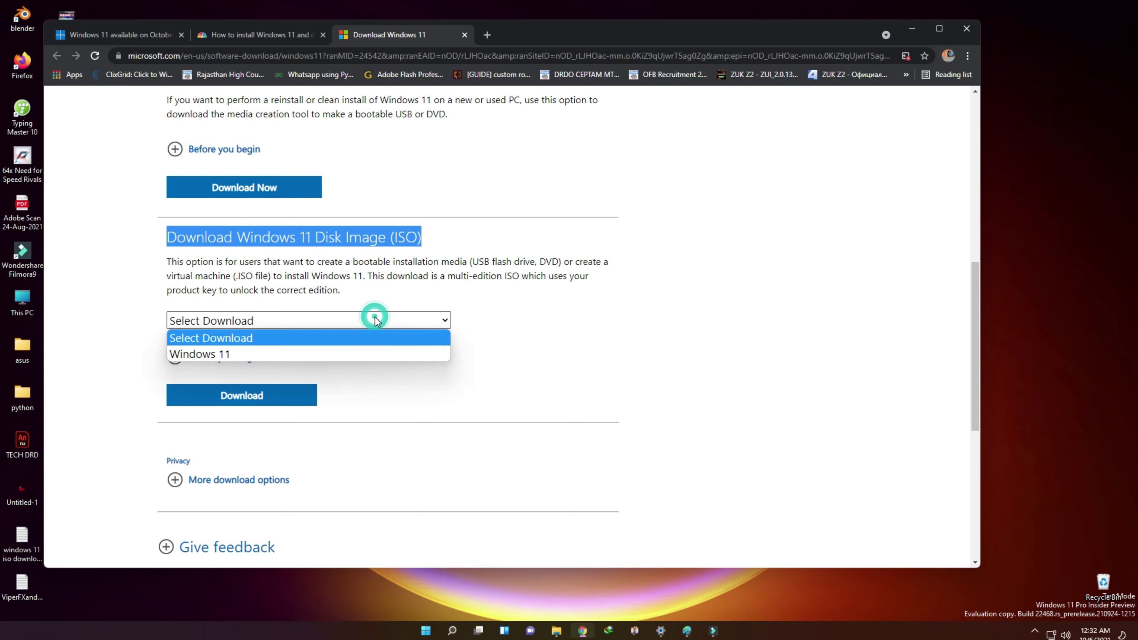
pyautogui.click(358, 350)
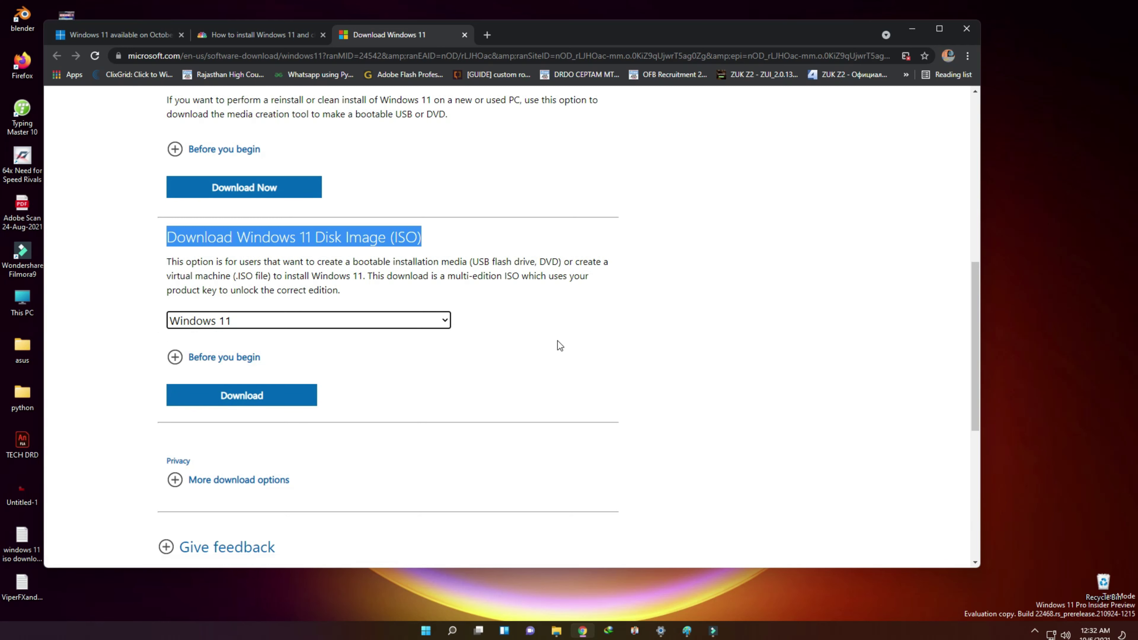
pyautogui.scroll(-2, 556, 343)
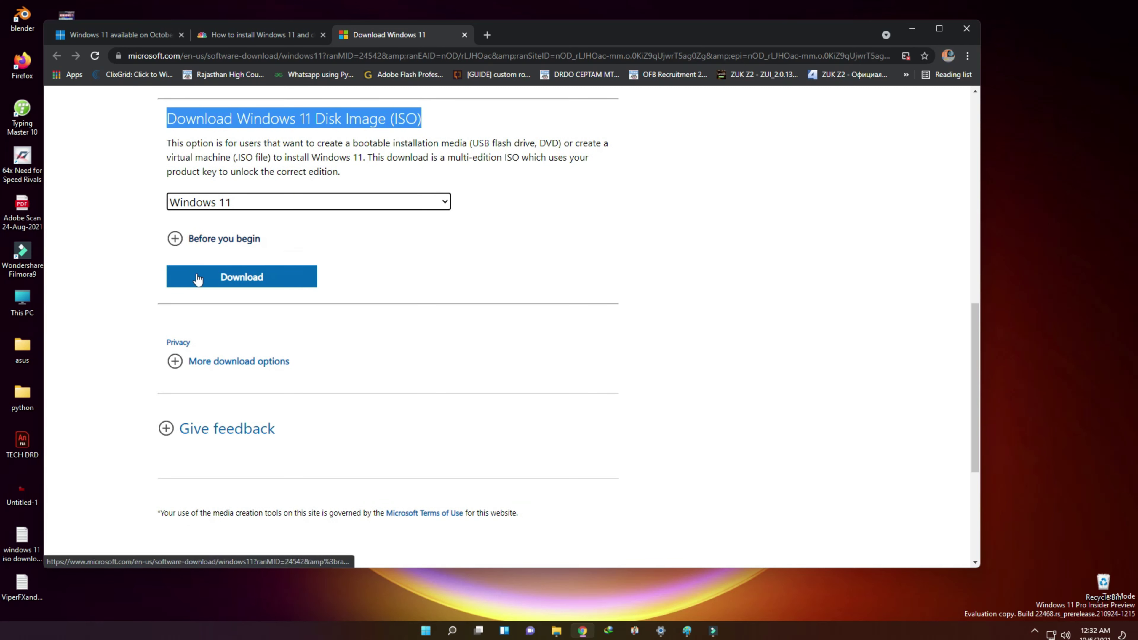
pyautogui.click(173, 240)
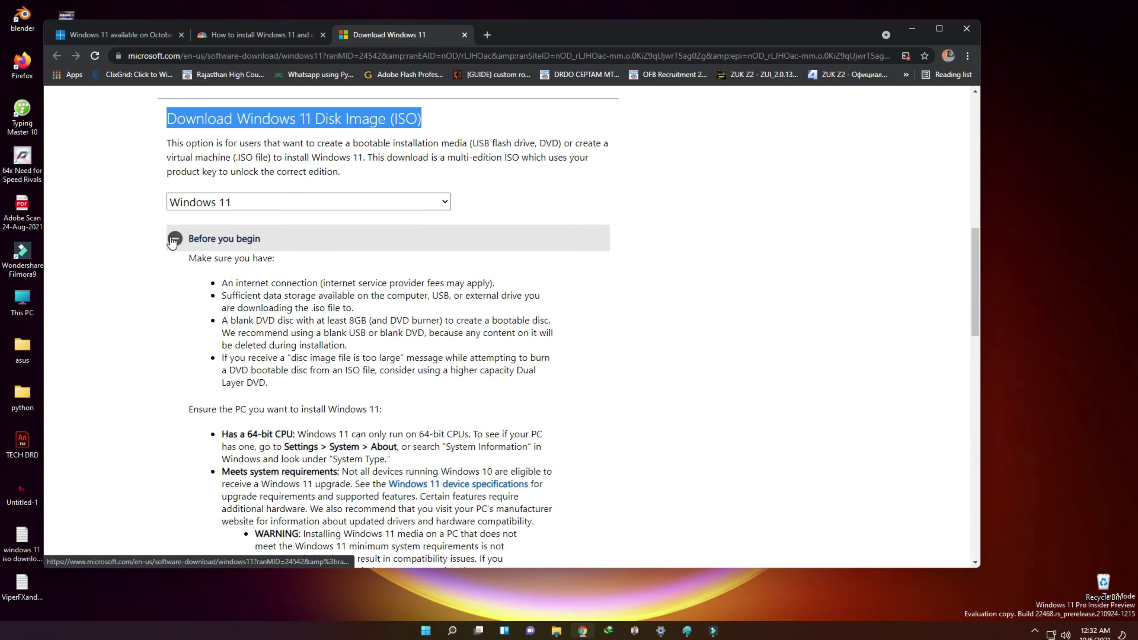
pyautogui.click(173, 240)
pyautogui.click(182, 278)
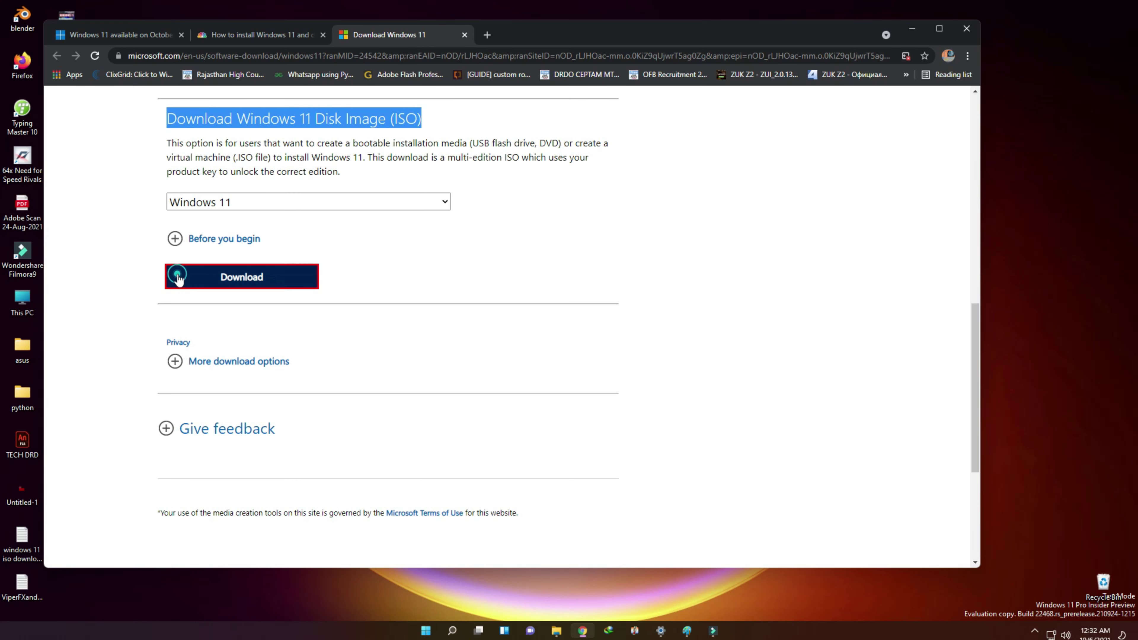
pyautogui.scroll(-2, 177, 276)
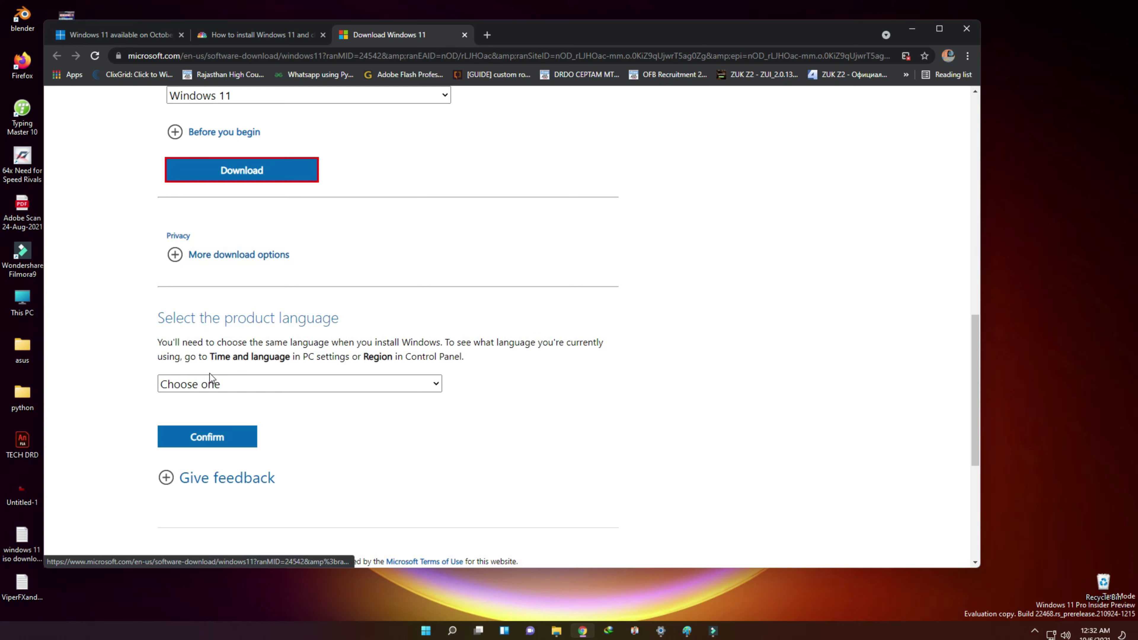
# Choose English International as the product language and confirm it to get download links.
pyautogui.moveTo(162, 321); pyautogui.dragTo(379, 311)
pyautogui.click(393, 377)
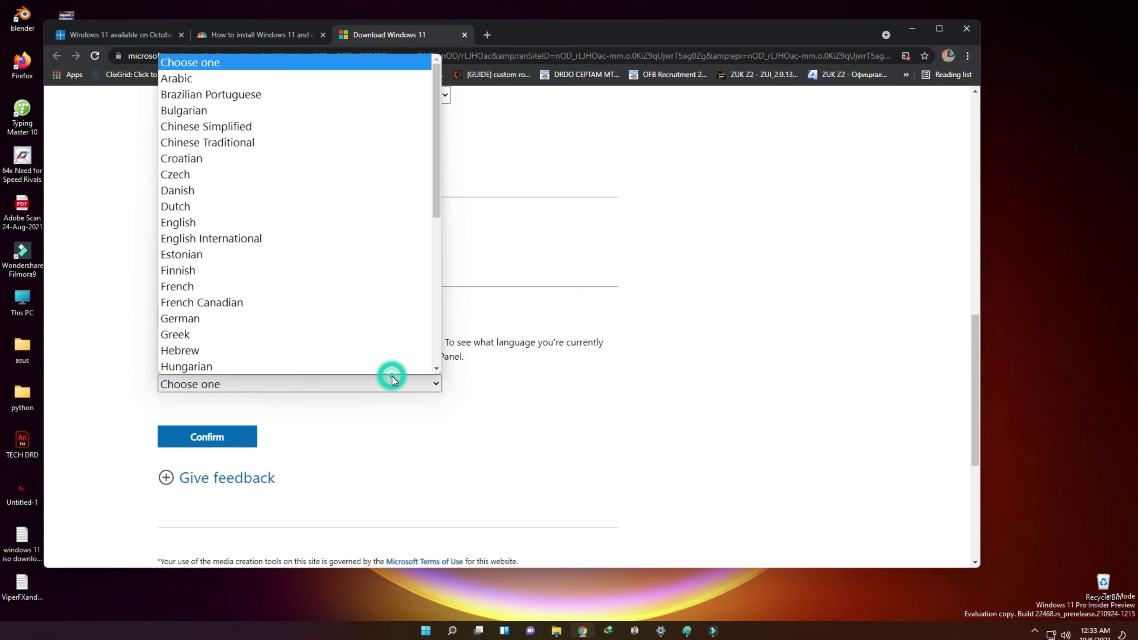
pyautogui.click(336, 242)
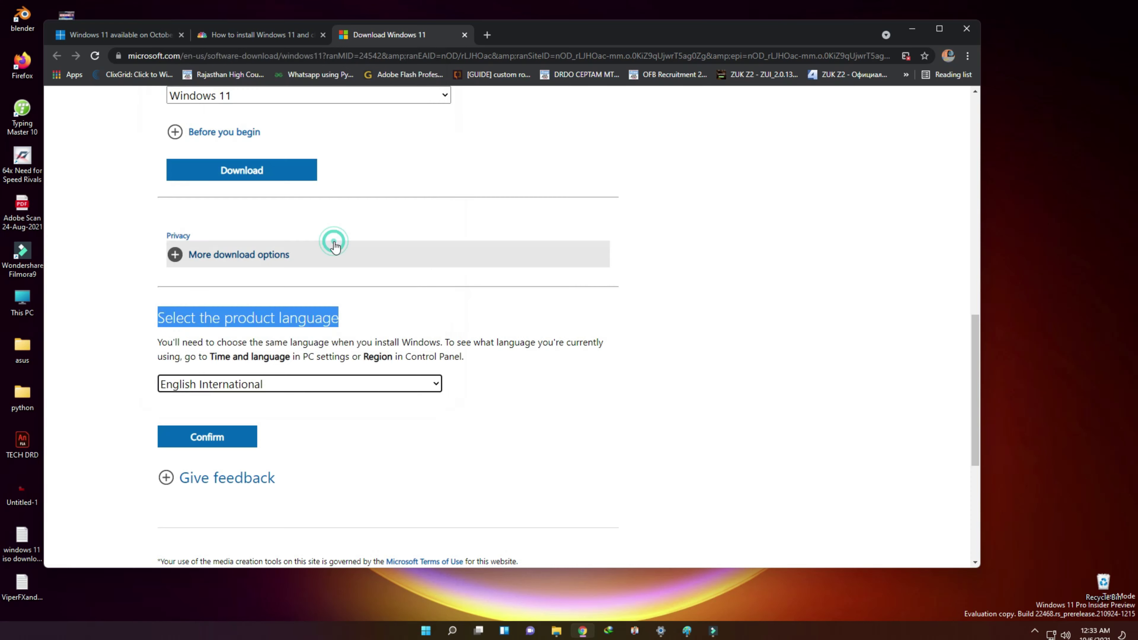
pyautogui.scroll(-4, 318, 343)
pyautogui.click(219, 264)
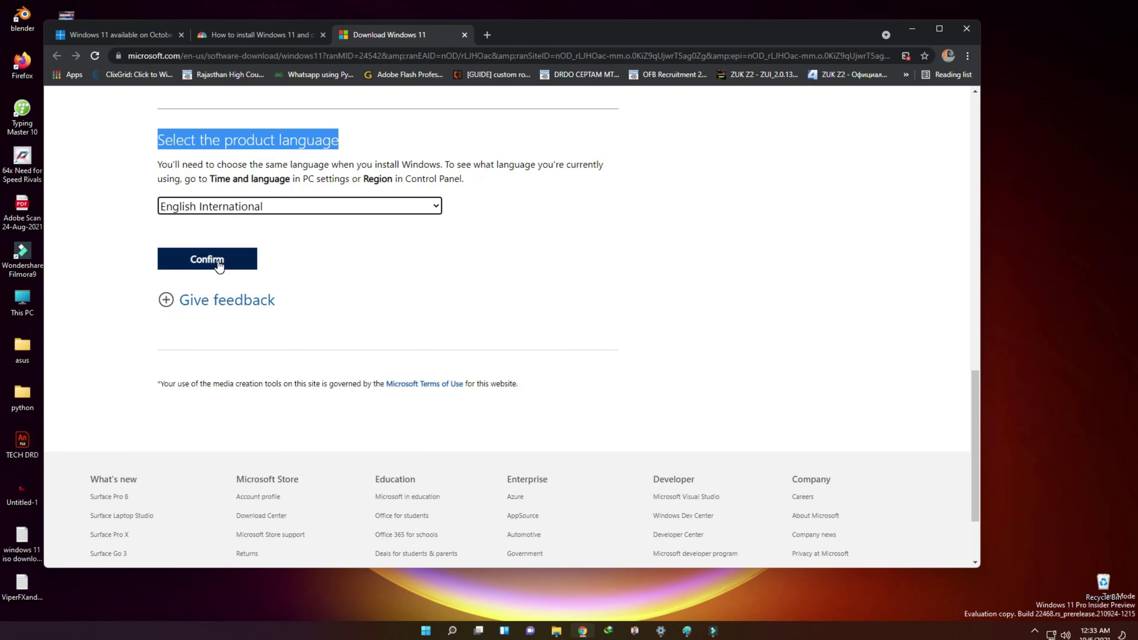
pyautogui.click(220, 265)
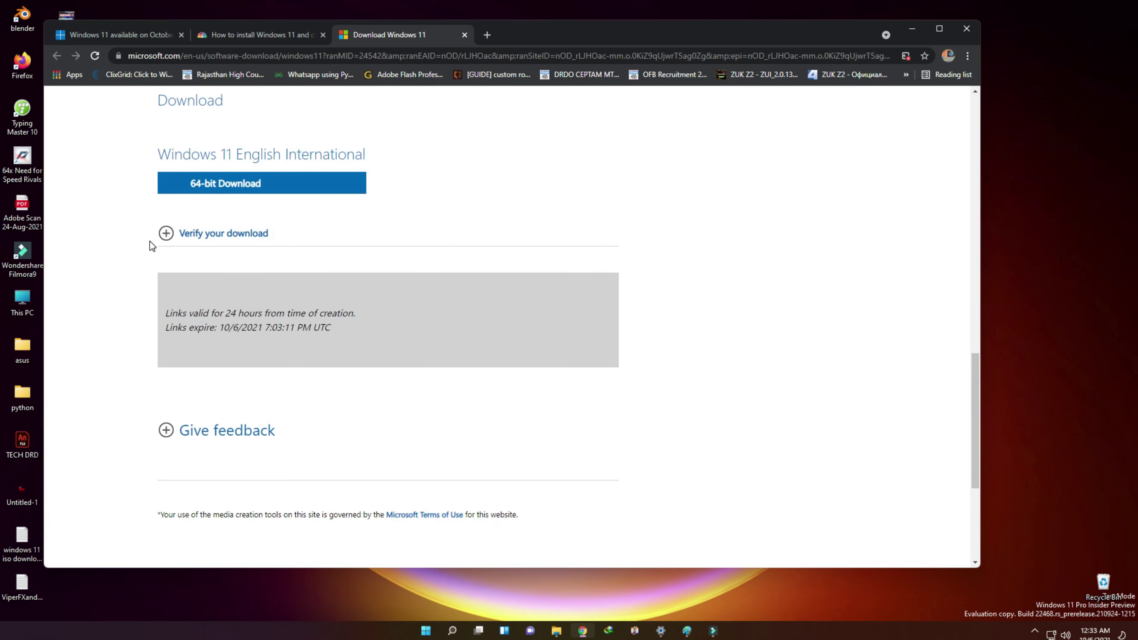
# Start the 64-bit Windows 11 download and bring up Chrome's Downloads page.
pyautogui.click(155, 237)
pyautogui.click(213, 246)
pyautogui.scroll(-4, 645, 349)
pyautogui.rightClick(107, 553)
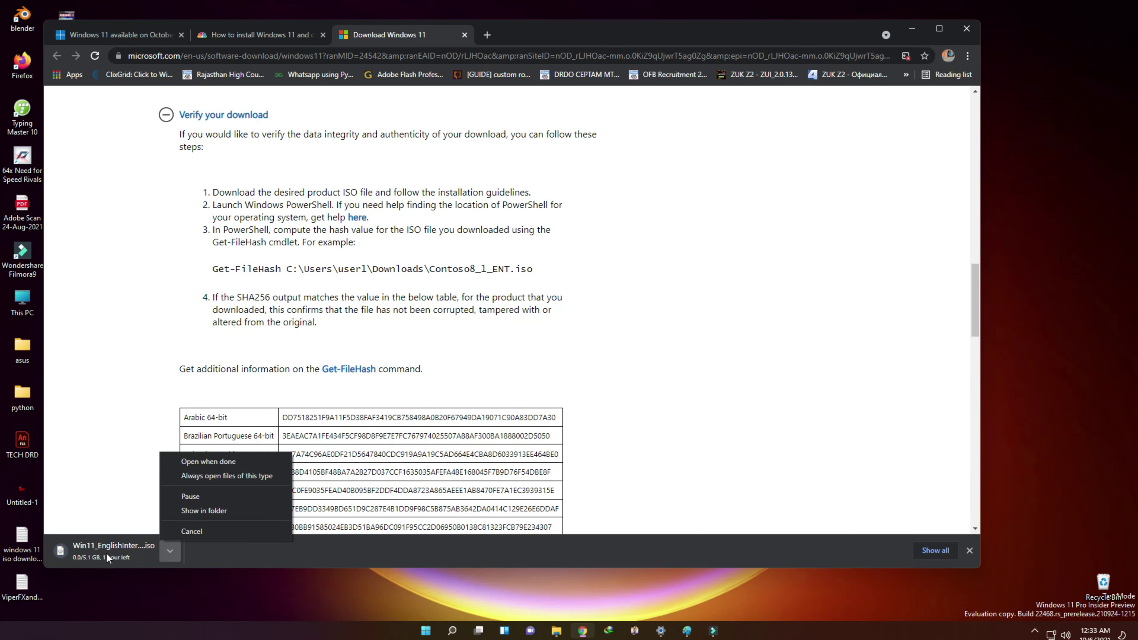
pyautogui.click(967, 56)
pyautogui.click(879, 136)
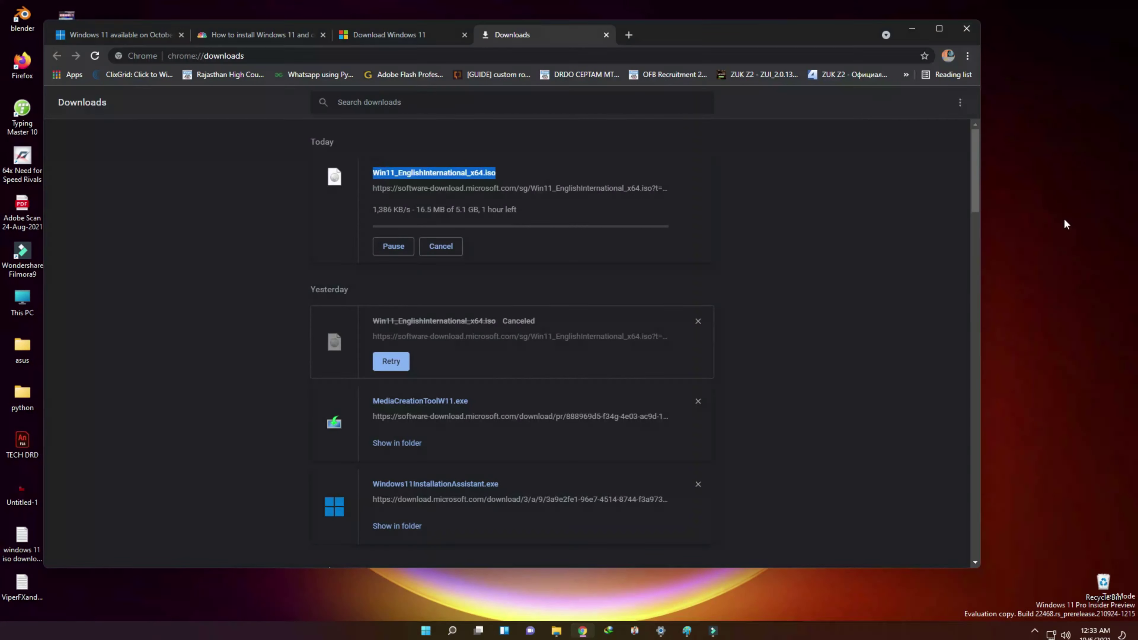
# Launch Internet Download Manager, add the copied ISO link by URL and start downloading.
pyautogui.click(452, 630)
pyautogui.write('IDM')
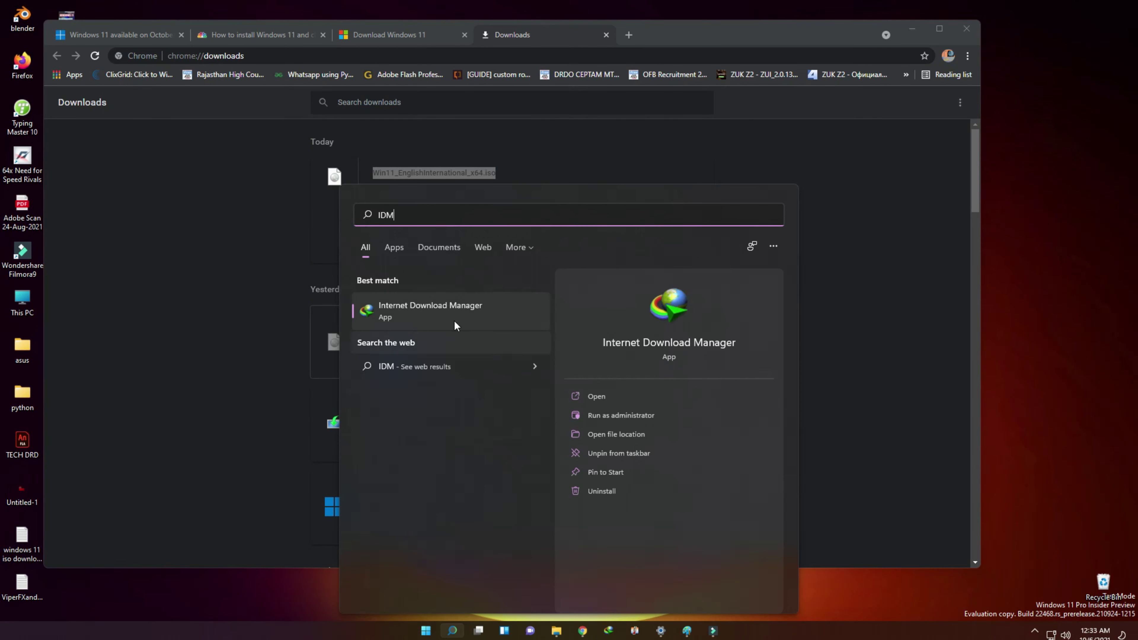
pyautogui.click(686, 396)
pyautogui.rightClick(426, 187)
pyautogui.click(476, 258)
pyautogui.click(997, 275)
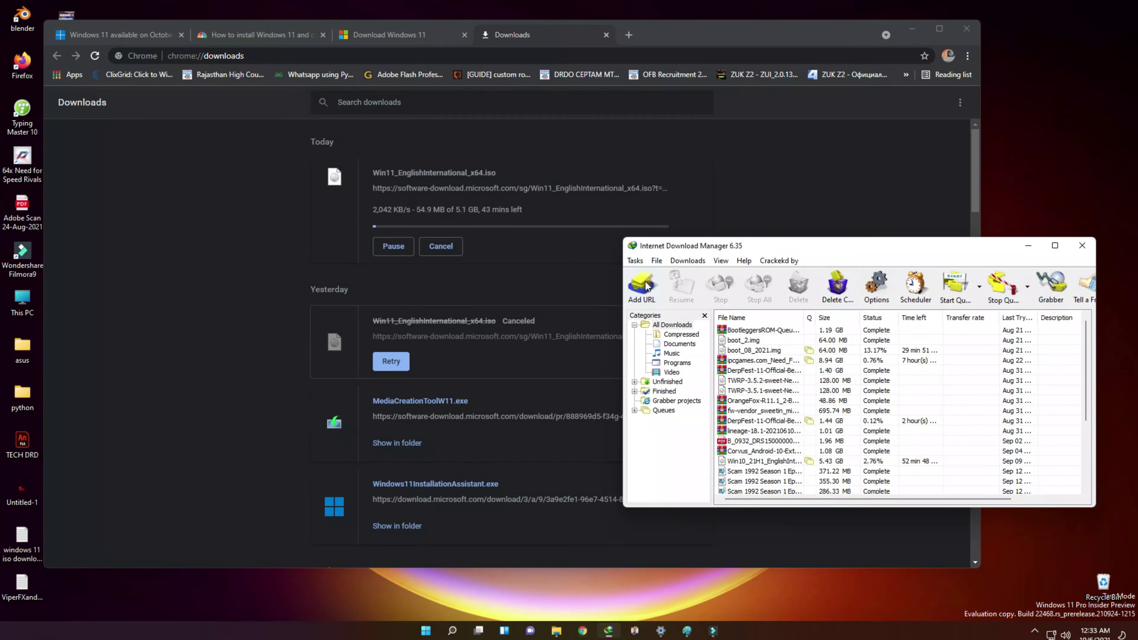
pyautogui.click(645, 286)
pyautogui.click(993, 367)
pyautogui.click(563, 439)
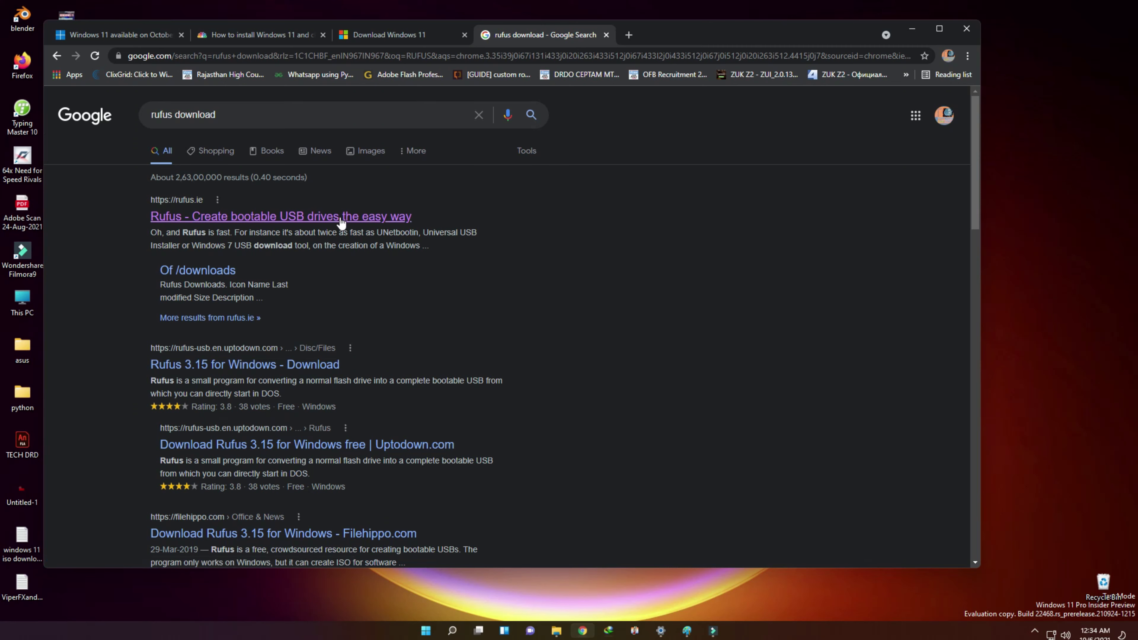
# Download Rufus 3.15 from rufus.ie, dismiss the ad, and run the downloaded exe.
pyautogui.click(237, 220)
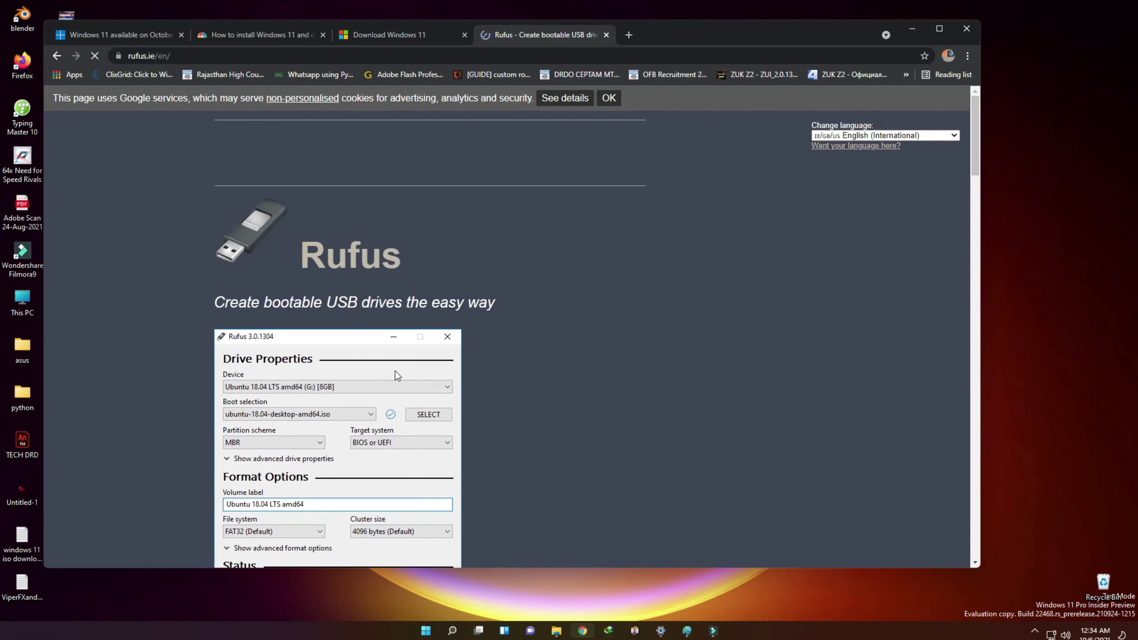
pyautogui.scroll(-15, 390, 376)
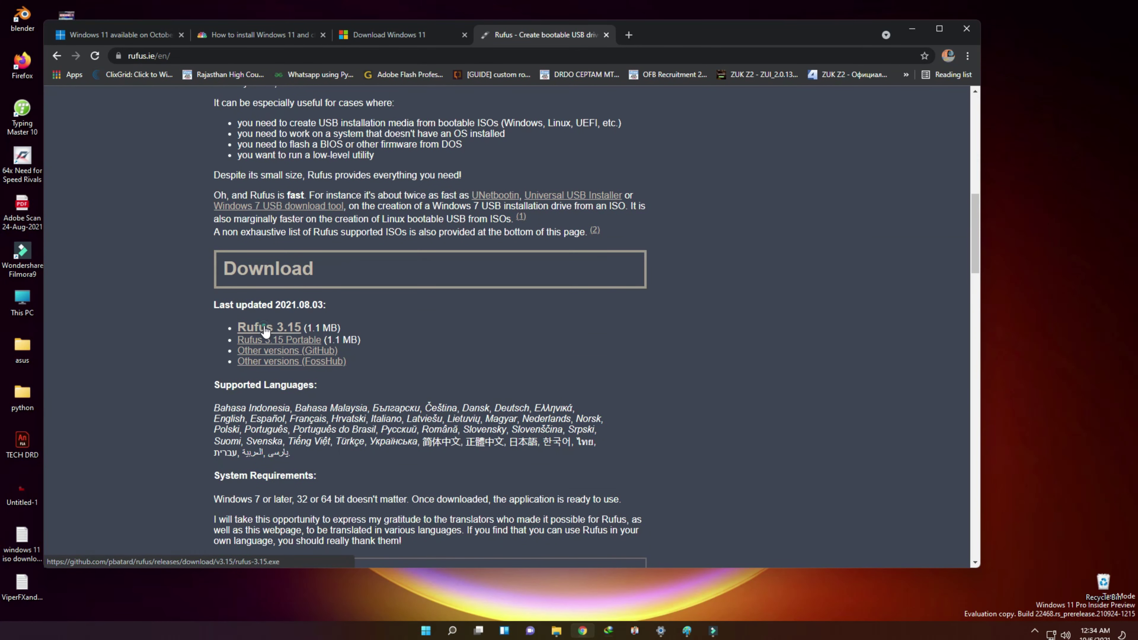
pyautogui.click(265, 330)
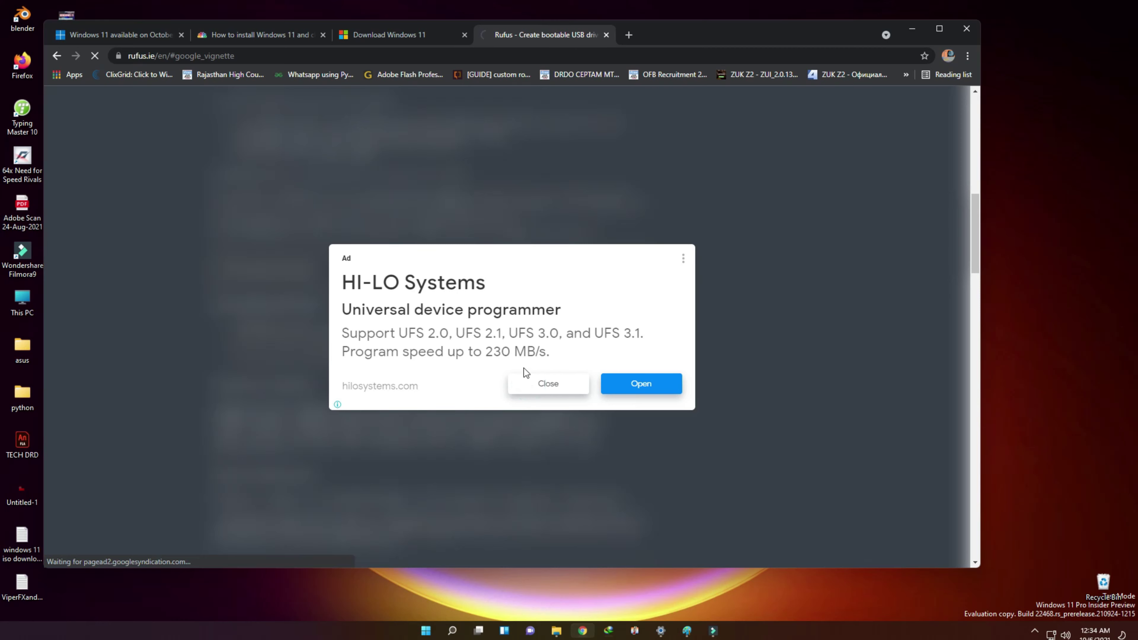
pyautogui.click(533, 382)
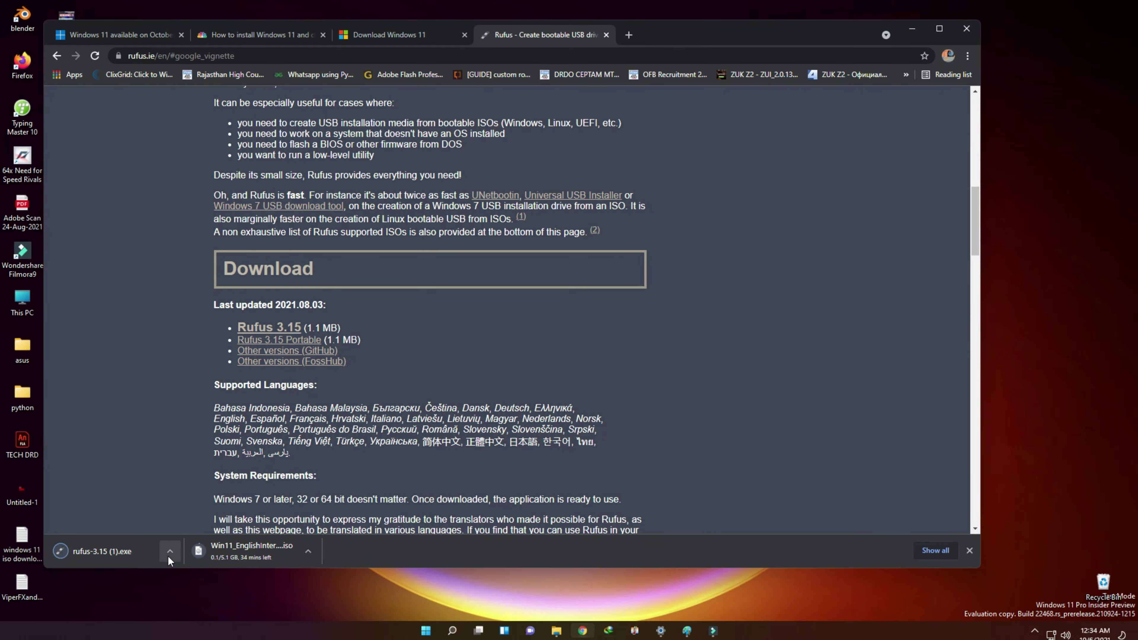
pyautogui.click(115, 548)
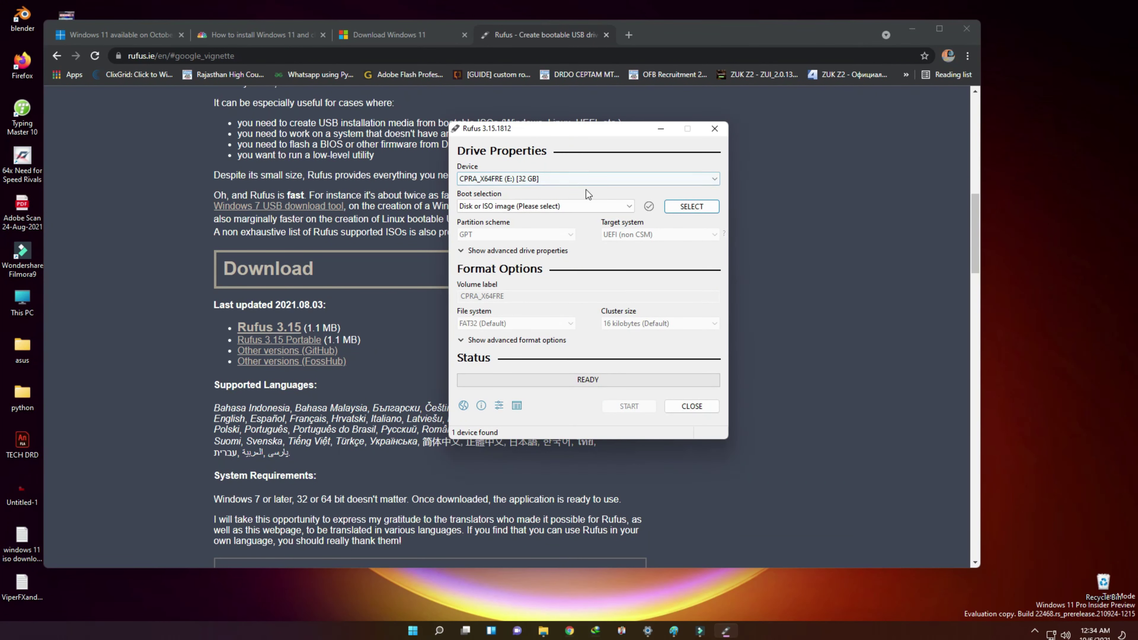
# Target the 32 GB CPRA_X64FRE (E:) drive and load Windows_11_PRO_22000.51_x64_En-US ISO from SSD 2 (D:).
pyautogui.click(580, 177)
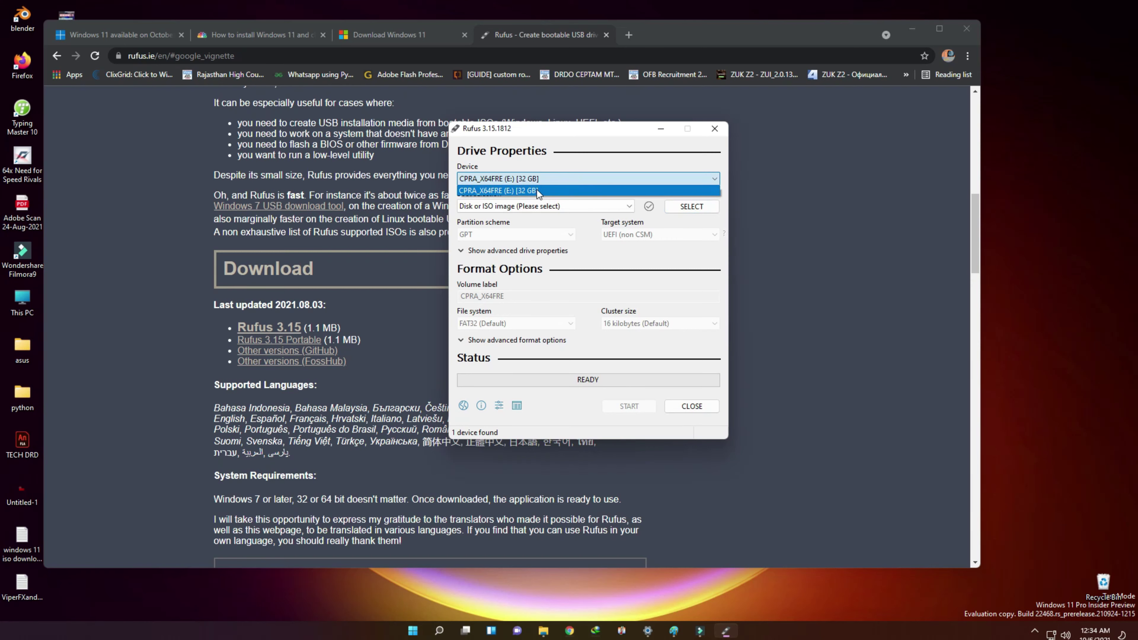
pyautogui.click(561, 190)
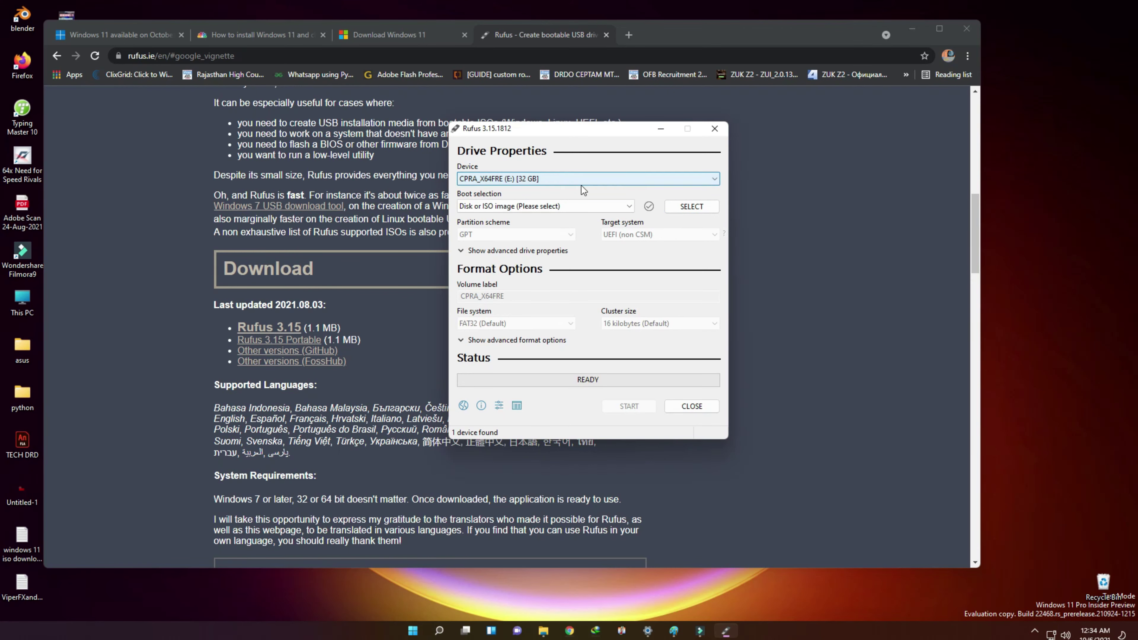
pyautogui.click(692, 206)
pyautogui.scroll(-3, 583, 242)
pyautogui.scroll(-2, 476, 354)
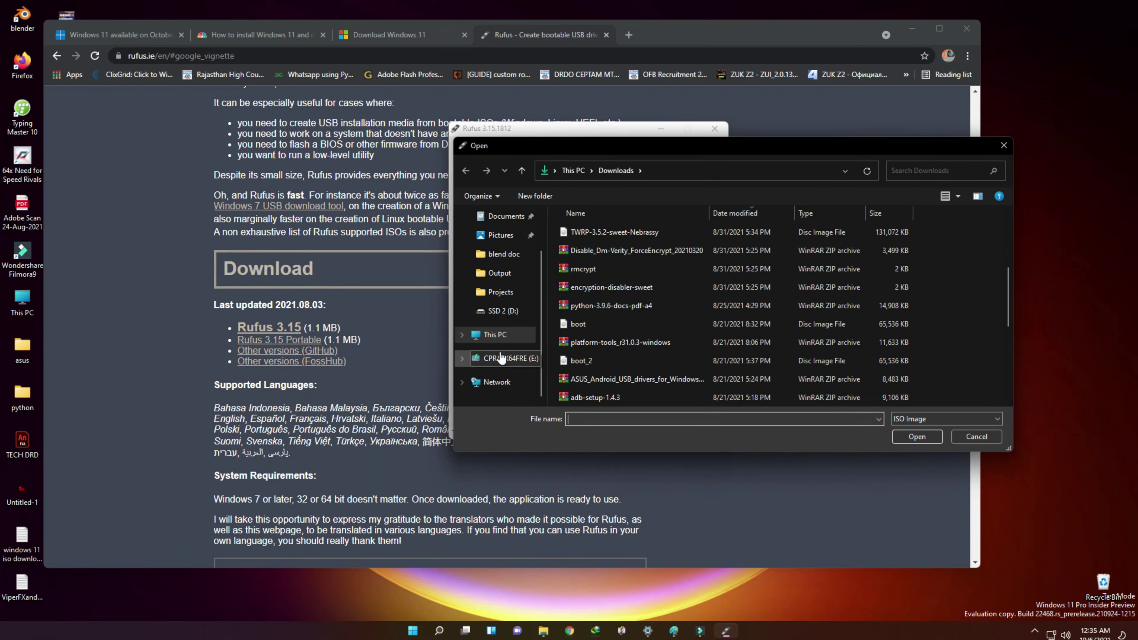
pyautogui.click(463, 336)
pyautogui.click(501, 348)
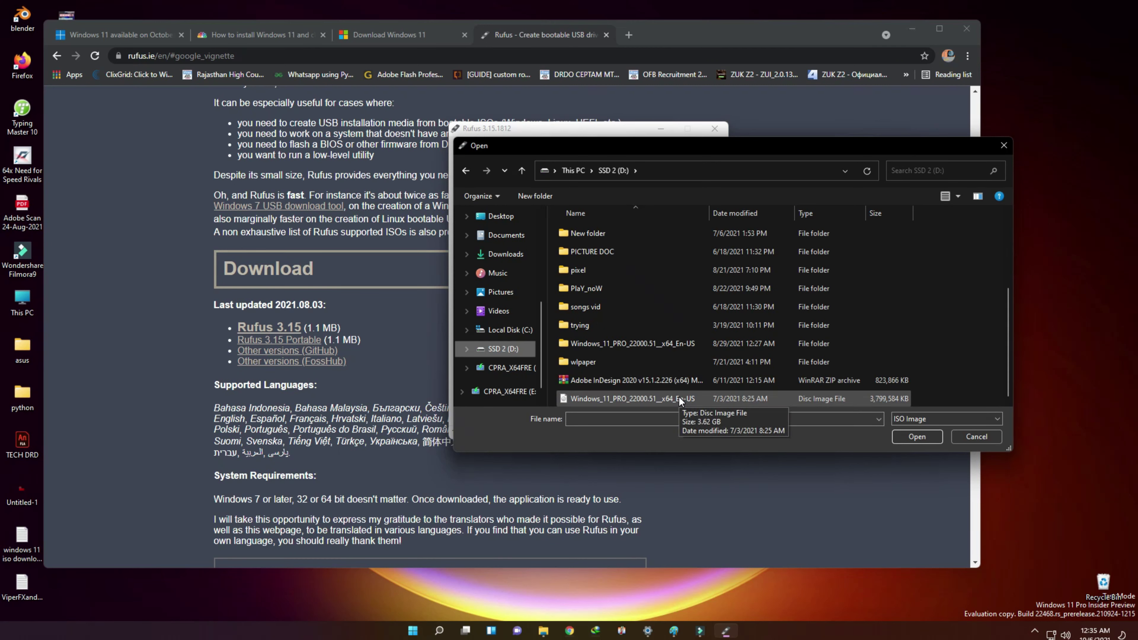
pyautogui.click(679, 397)
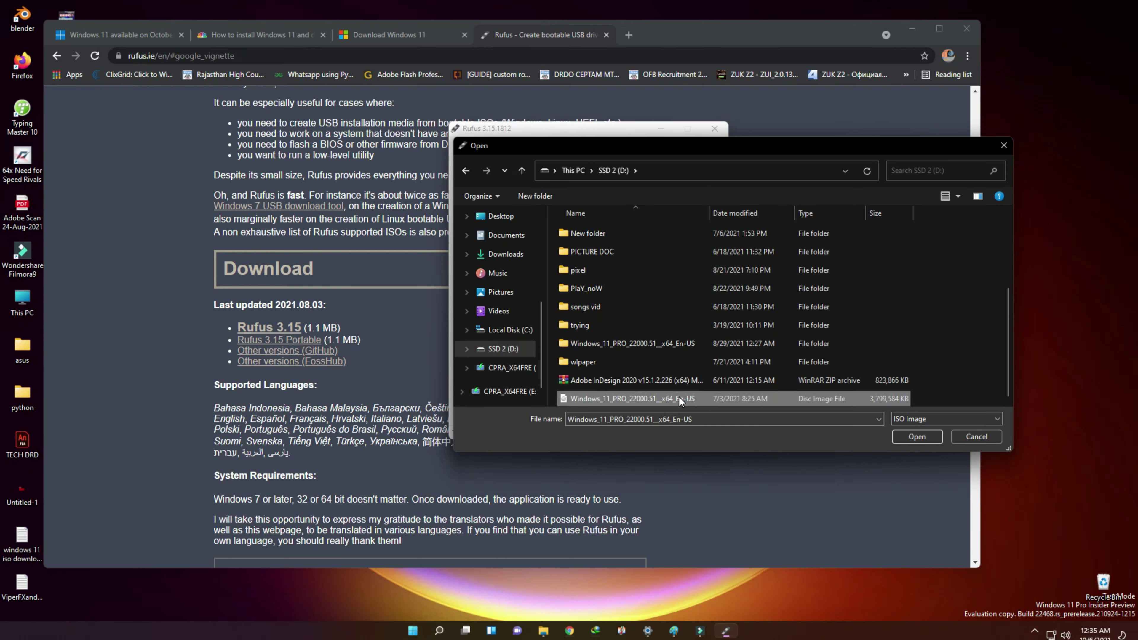
pyautogui.click(898, 435)
# Set the partition scheme to GPT with a UEFI (non CSM) target system.
pyautogui.click(534, 259)
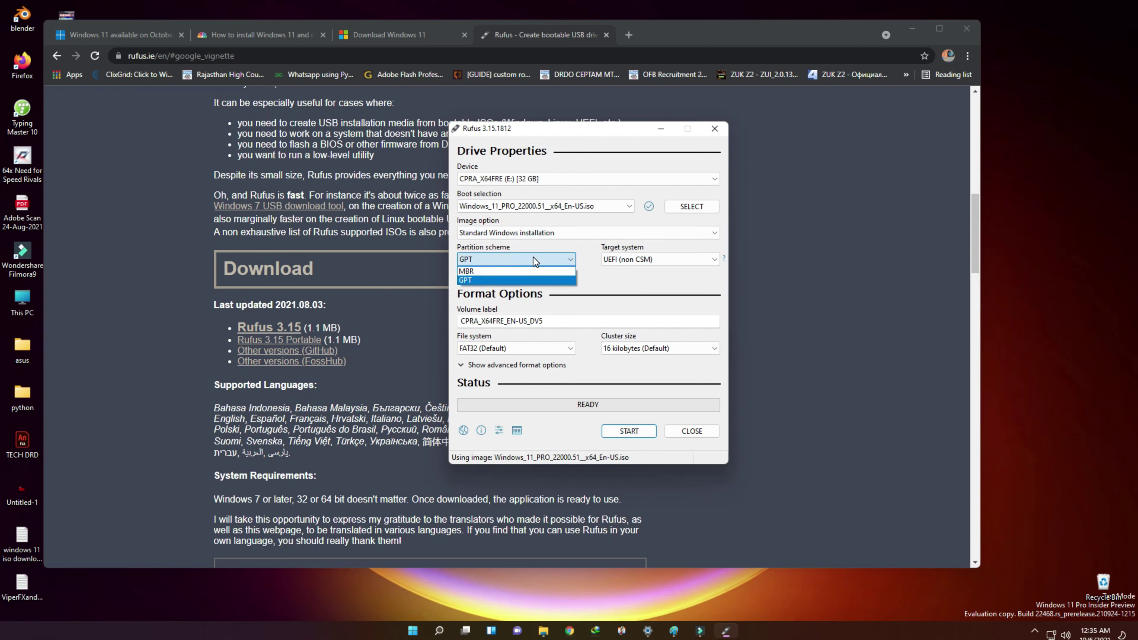
pyautogui.click(458, 248)
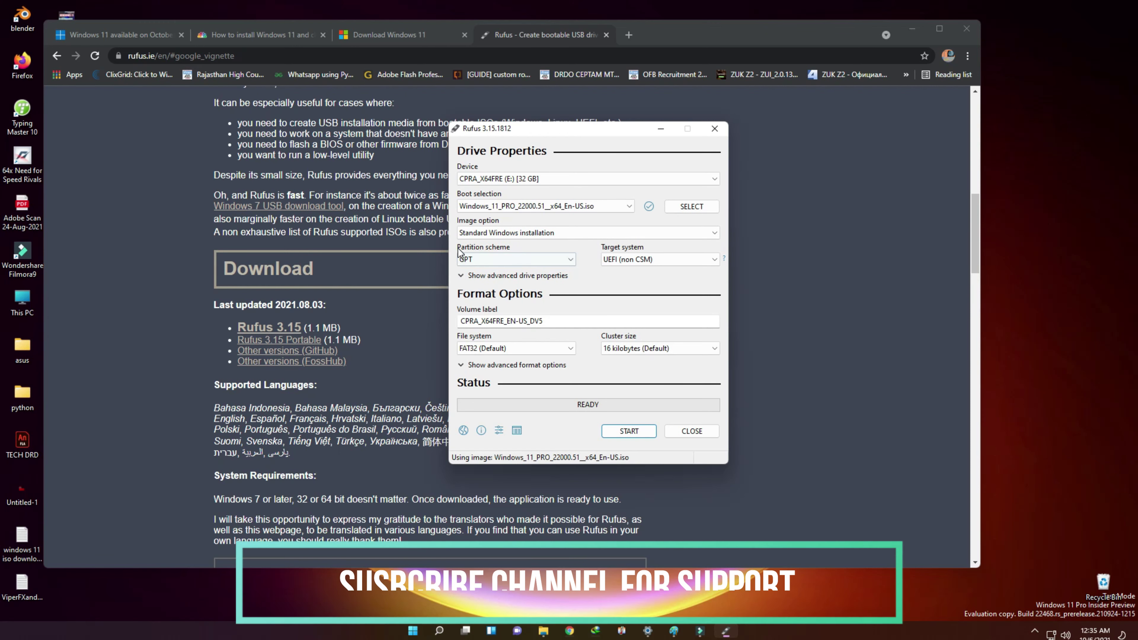
pyautogui.click(539, 255)
pyautogui.click(644, 261)
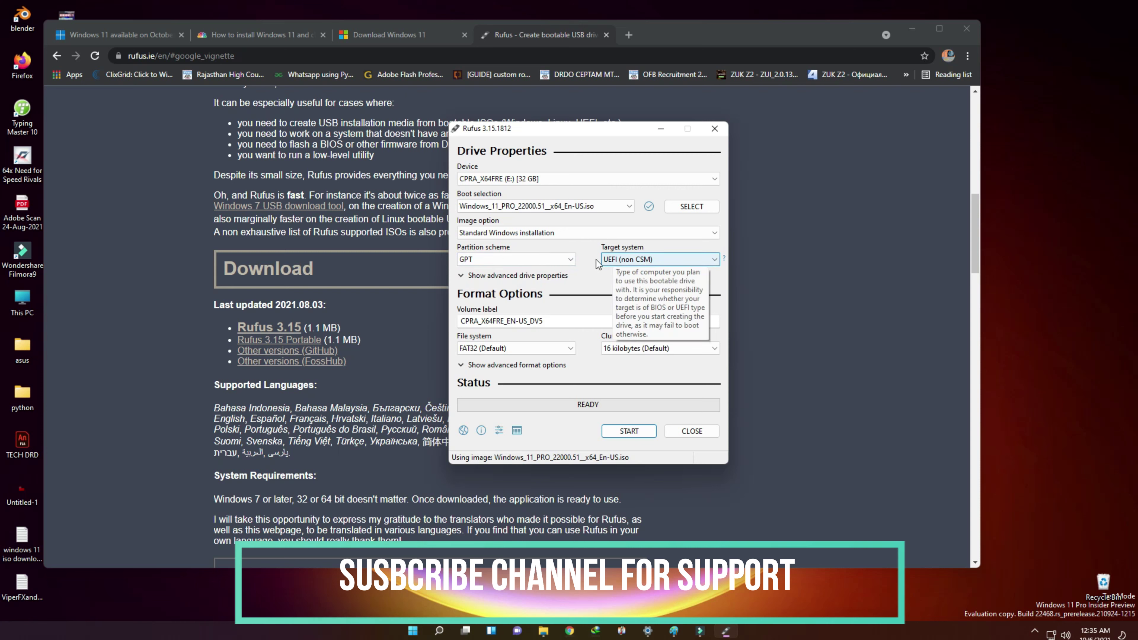
pyautogui.click(537, 260)
pyautogui.click(541, 273)
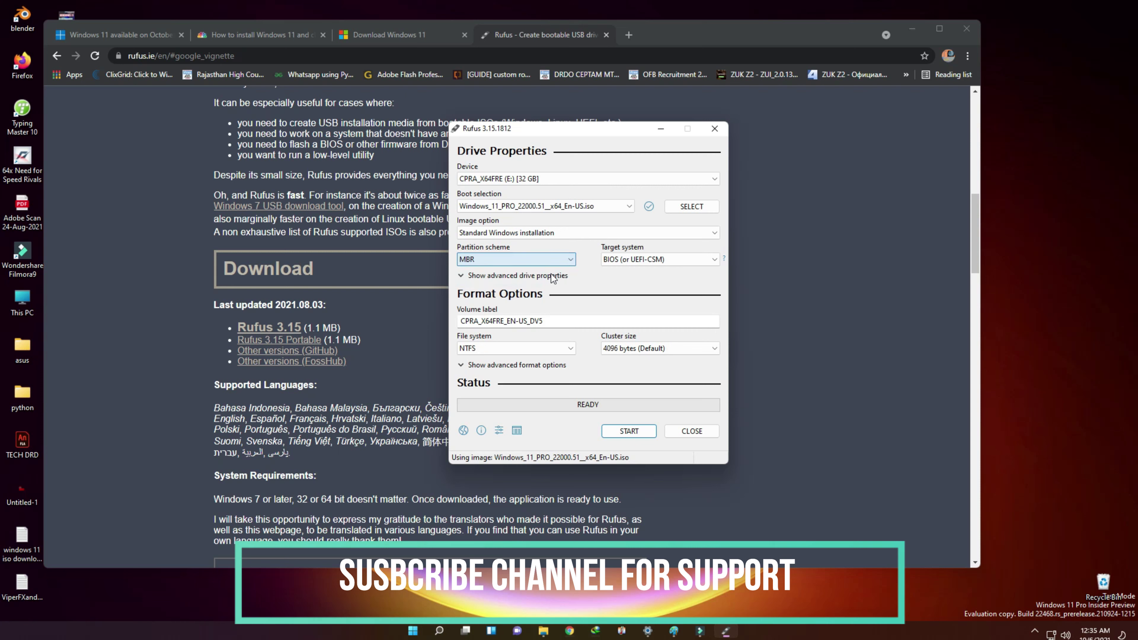
pyautogui.click(639, 263)
pyautogui.click(571, 278)
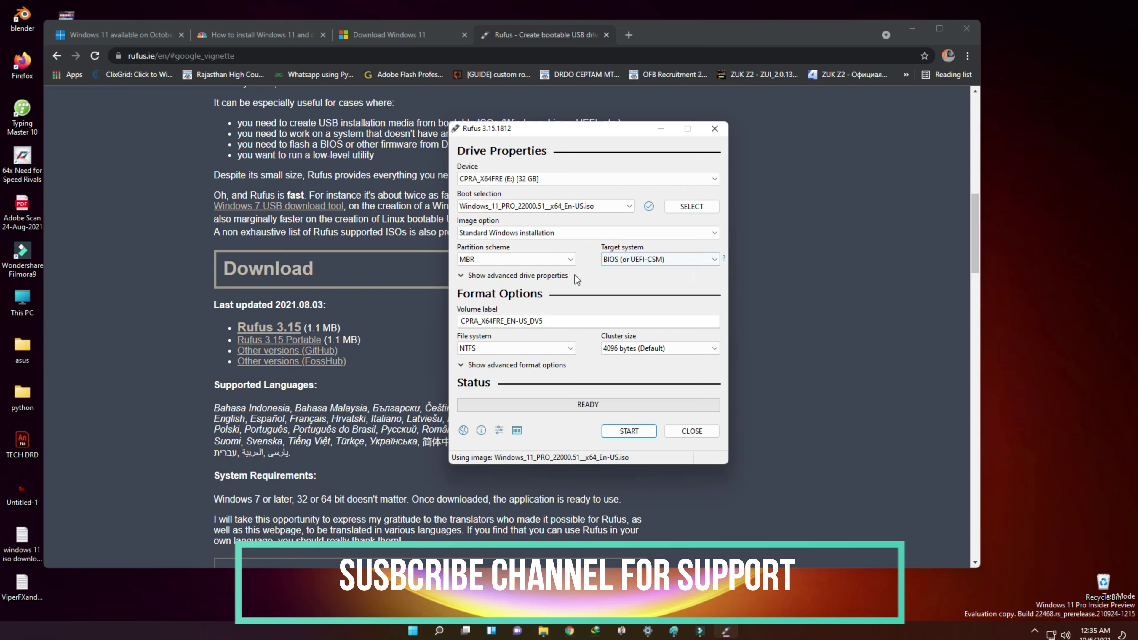
pyautogui.click(565, 262)
pyautogui.click(554, 281)
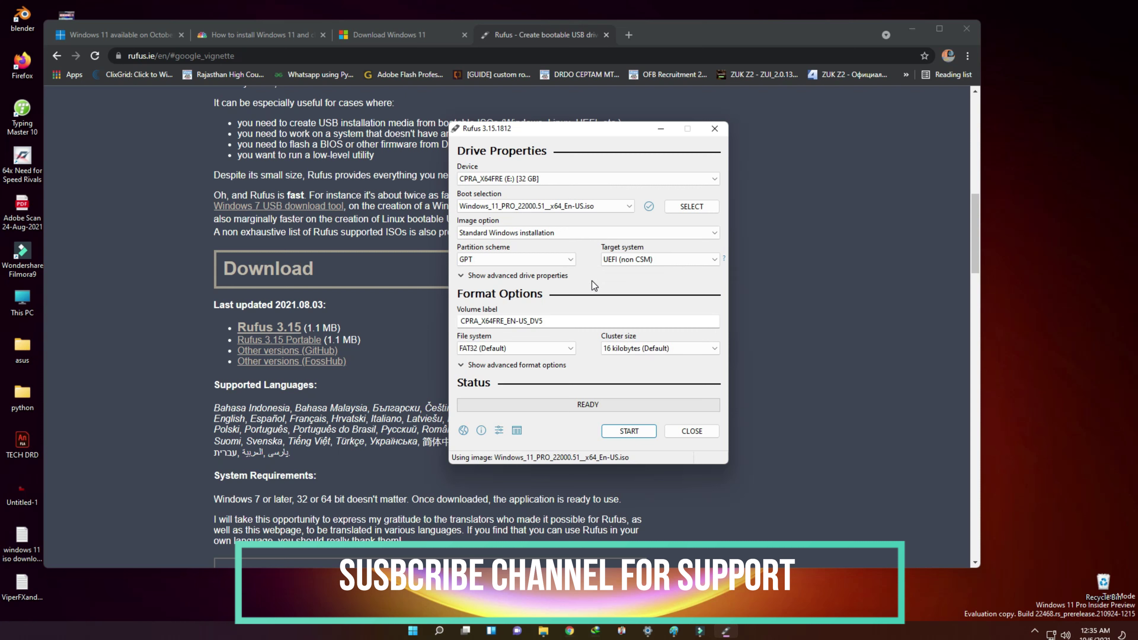
# Label the volume WINDOWS 11 and set the file system to NTFS.
pyautogui.moveTo(544, 321); pyautogui.dragTo(387, 316)
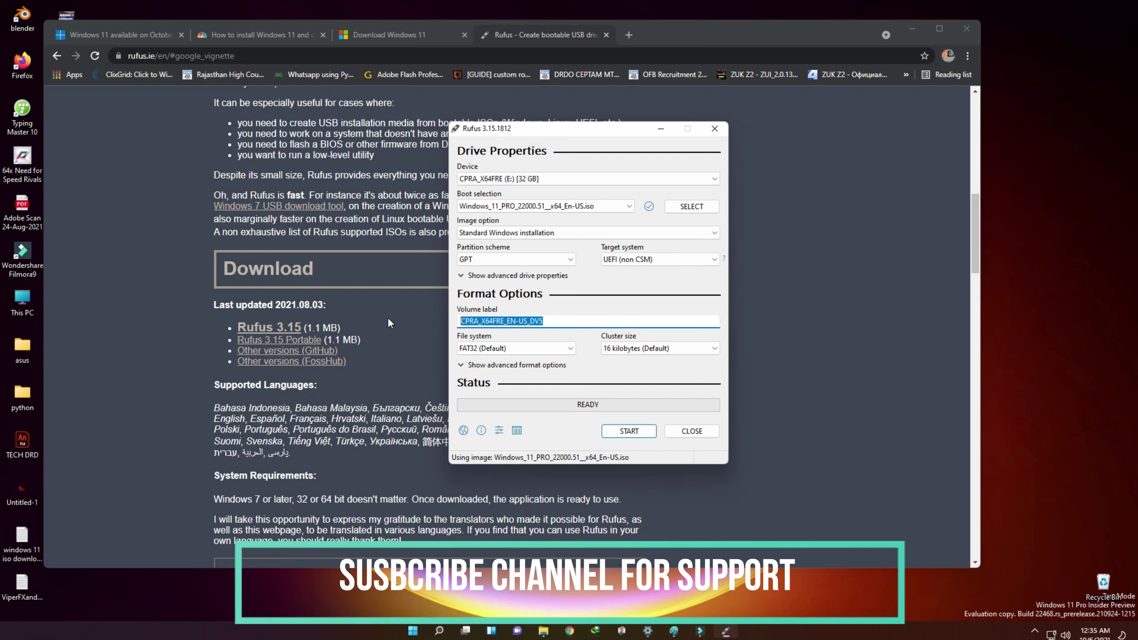
pyautogui.write('WIND')
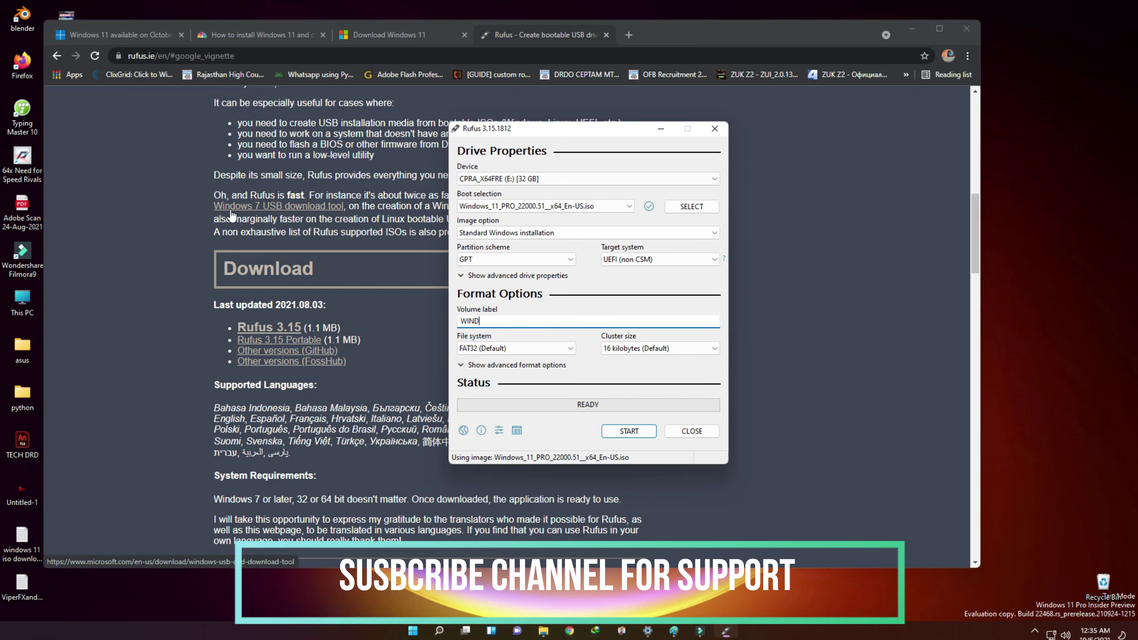
pyautogui.write('OWS 11')
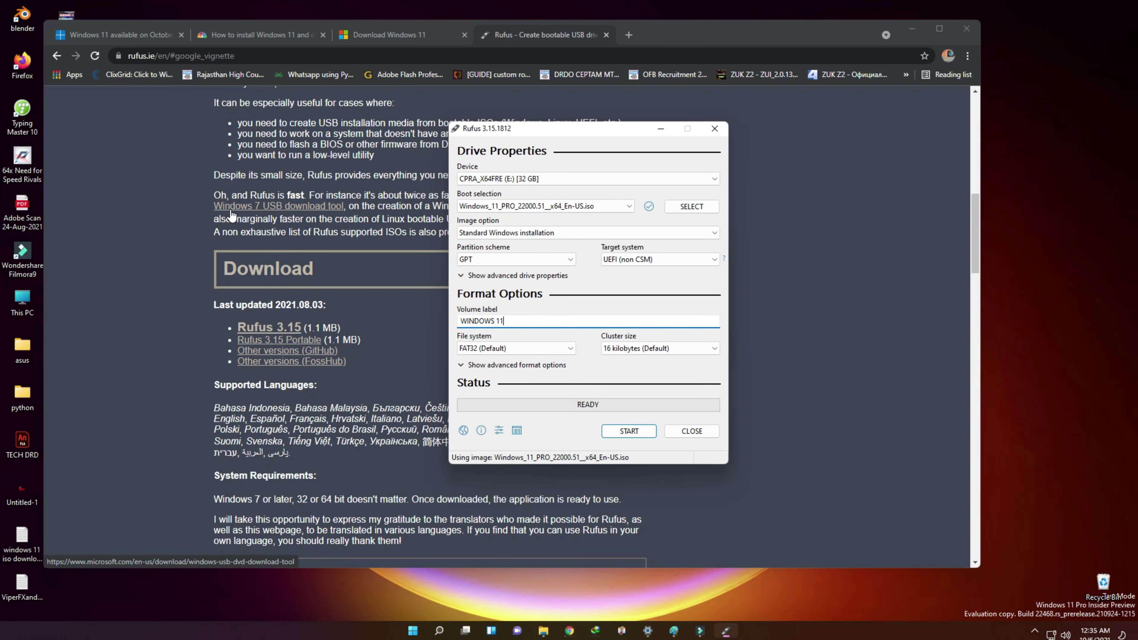
pyautogui.click(569, 349)
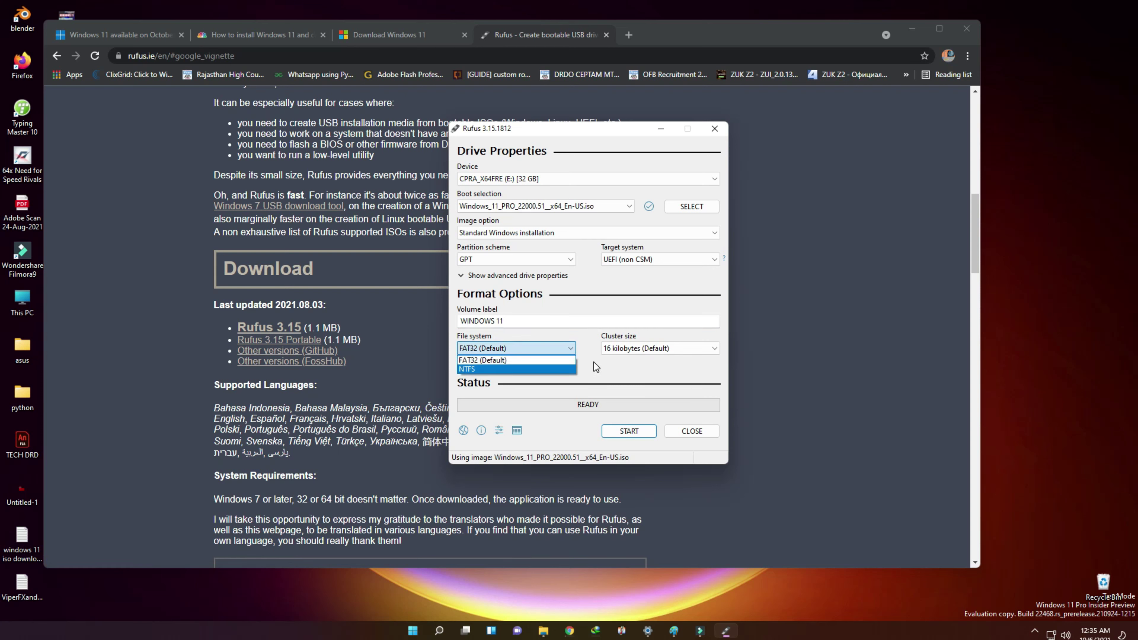
pyautogui.click(594, 362)
pyautogui.click(562, 351)
pyautogui.click(539, 366)
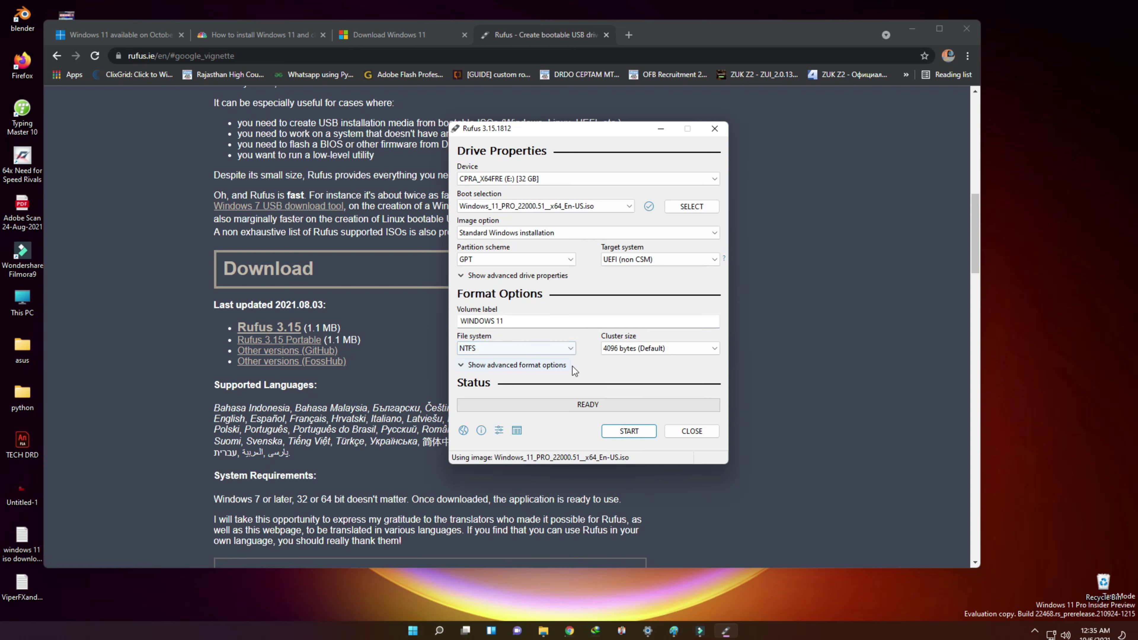
# Check the advanced format options, then start writing and accept the data-destruction warning.
pyautogui.click(464, 367)
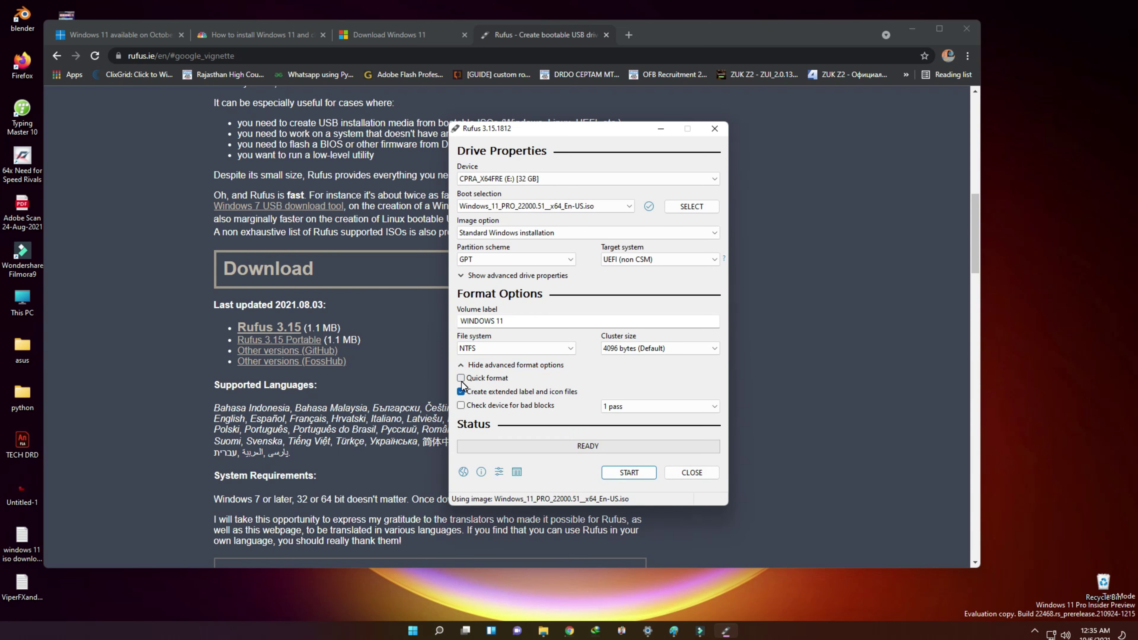
pyautogui.click(465, 365)
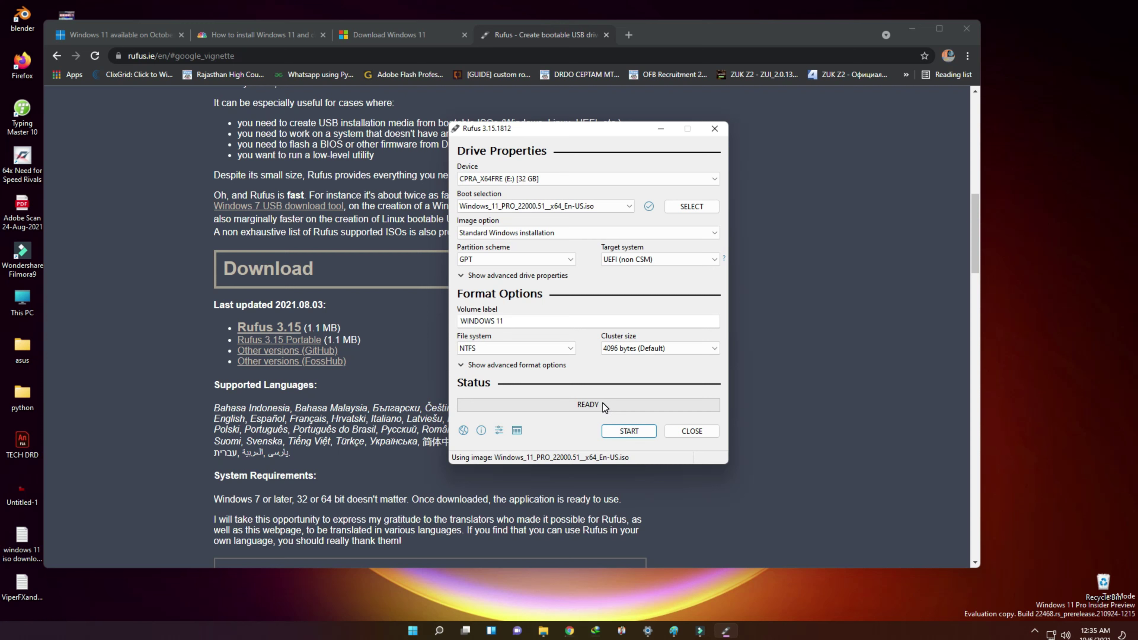
pyautogui.click(621, 433)
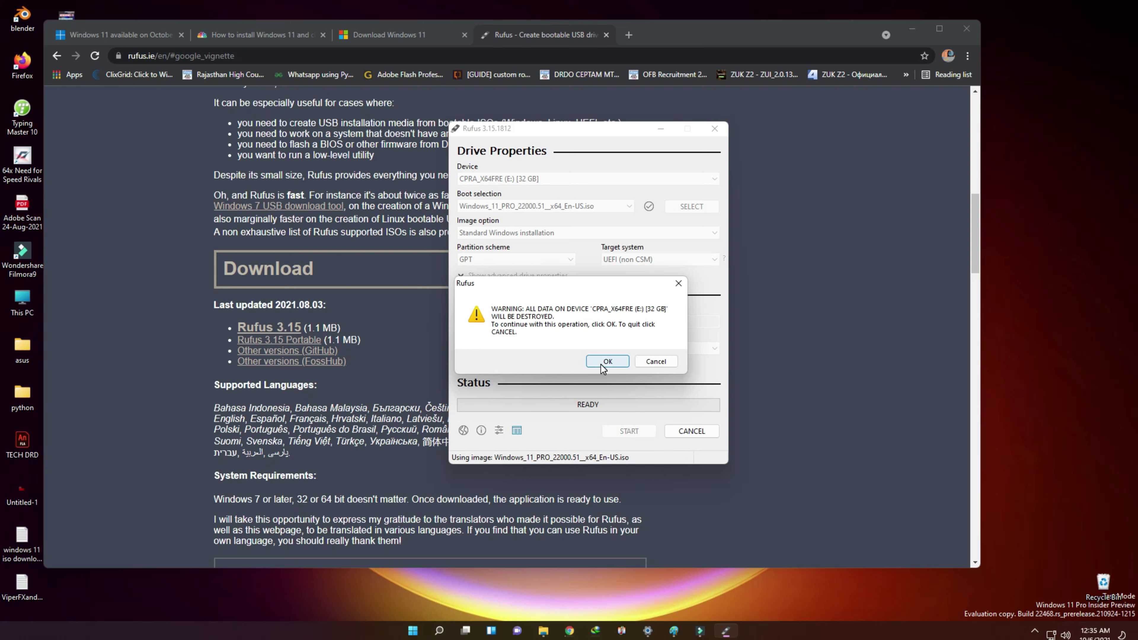
pyautogui.click(601, 365)
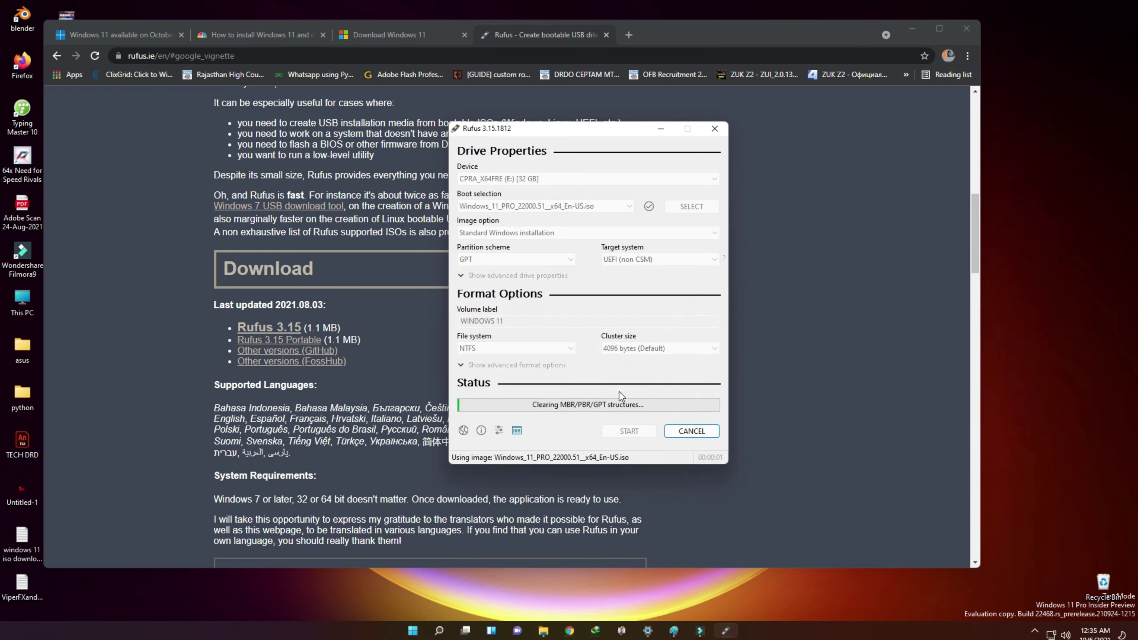